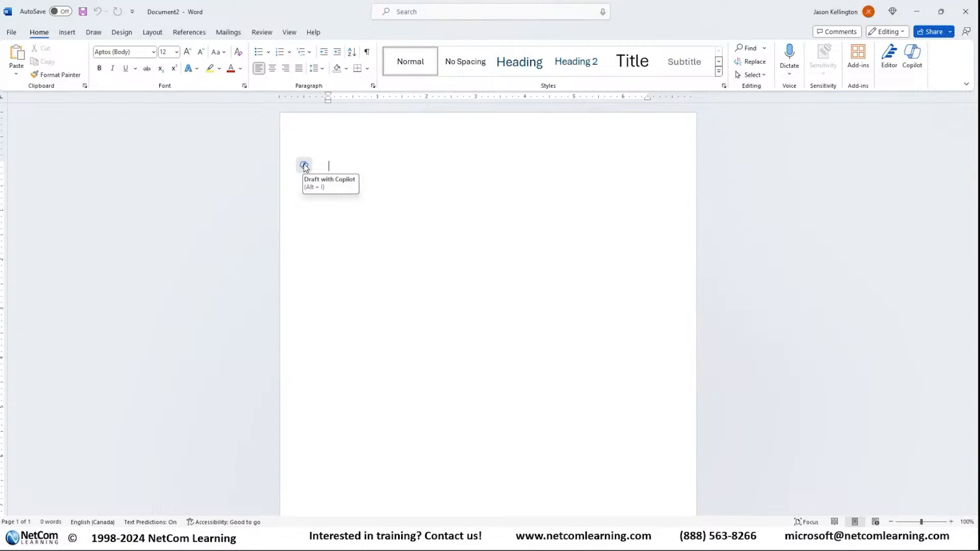
# Step: Start a Copilot draft in the blank document with the prompt "Create a report on the golbal economic trends in 2023"
pyautogui.click(304, 165)
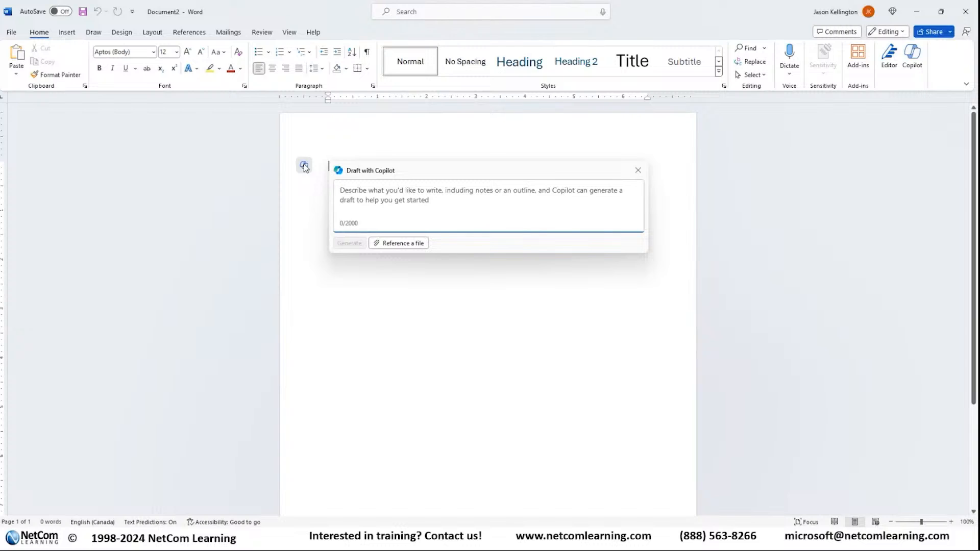
pyautogui.write('c')
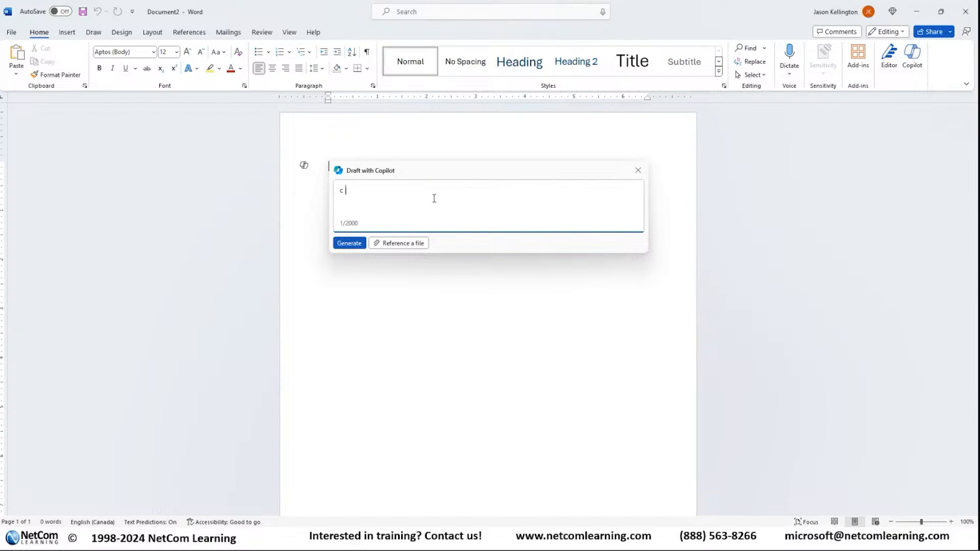
pyautogui.write('reate a pre ')
pyautogui.write('snet')
pyautogui.press('BackSpace')
pyautogui.press('BackSpace')
pyautogui.press('BackSpace')
pyautogui.write('entation')
pyautogui.press('BackSpace')
pyautogui.press('BackSpace')
pyautogui.press('BackSpace')
pyautogui.press('BackSpace')
pyautogui.press('BackSpace')
pyautogui.press('BackSpace')
pyautogui.press('BackSpace')
pyautogui.press('BackSpace')
pyautogui.press('BackSpace')
pyautogui.press('BackSpace')
pyautogui.press('BackSpace')
pyautogui.press('BackSpace')
pyautogui.write('report on the golbal econoomic trends in ')
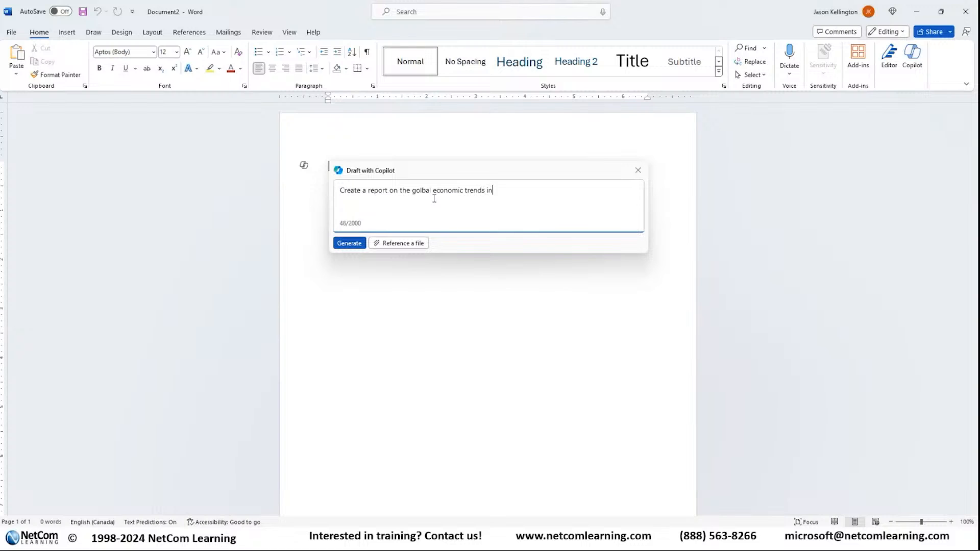
pyautogui.write('2023')
# Step: Correct the spelling of "global" in the Copilot prompt and generate the report draft
pyautogui.hotkey('ctrl', 'Left')
pyautogui.hotkey('ctrl', 'Left')
pyautogui.hotkey('ctrl', 'Left')
pyautogui.hotkey('ctrl', 'Left')
pyautogui.hotkey('ctrl', 'Left')
pyautogui.press('Right')
pyautogui.press('Delete')
pyautogui.press('Delete')
pyautogui.write('lo')
pyautogui.moveTo(550, 195); pyautogui.dragTo(335, 192)
pyautogui.click(551, 195)
pyautogui.click(350, 244)
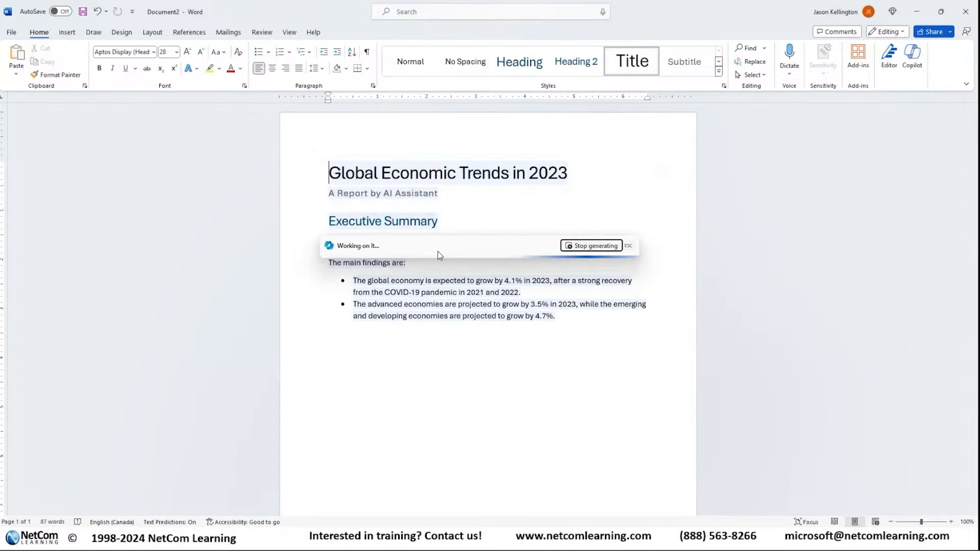
# Step: Move the Copilot box off the text and look over the generated global economic trends draft
pyautogui.moveTo(469, 411); pyautogui.dragTo(745, 137)
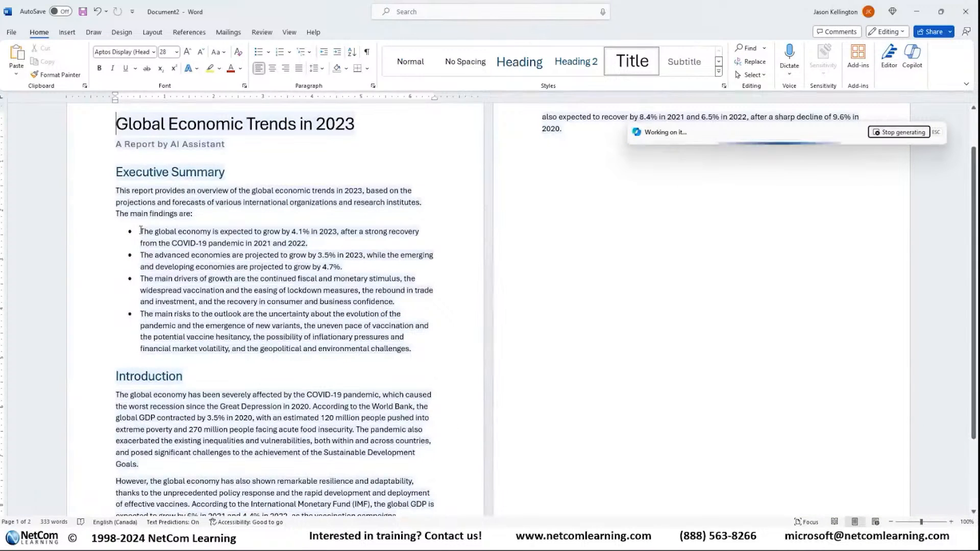
pyautogui.scroll(-3, 147, 232)
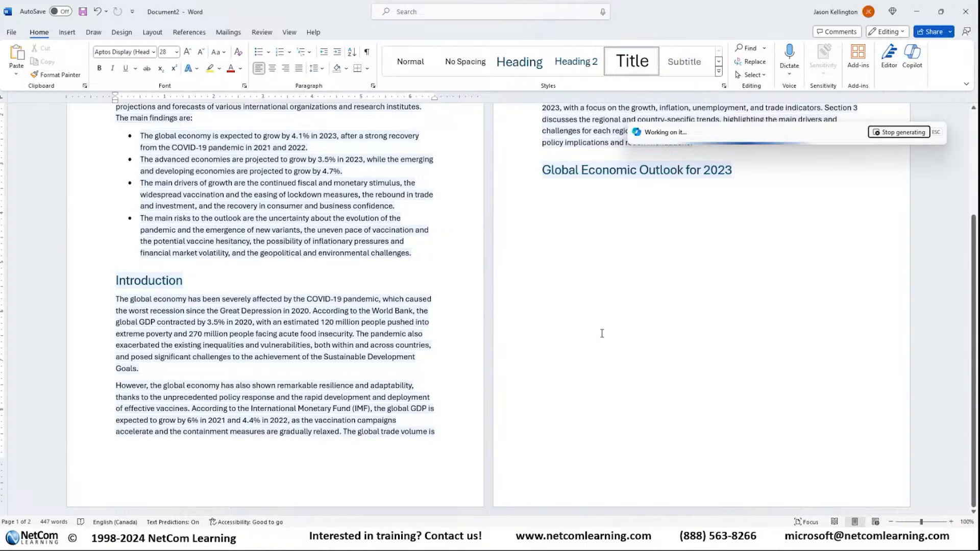
pyautogui.scroll(5, 602, 333)
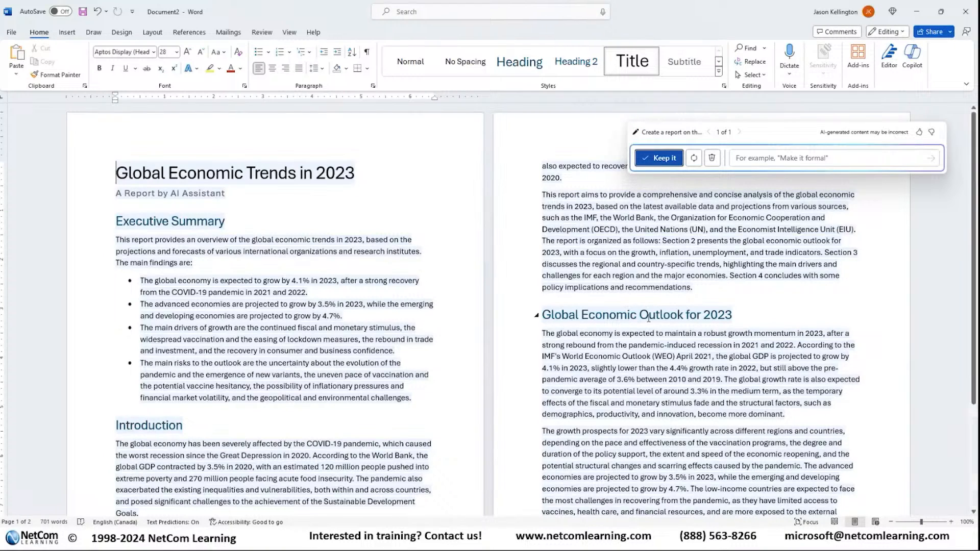
pyautogui.scroll(-3, 656, 318)
pyautogui.scroll(3, 656, 318)
# Step: Revise the draft's prompt by inserting "for the monaufacturing industry" before "in 2023" and regenerate the report
pyautogui.click(679, 134)
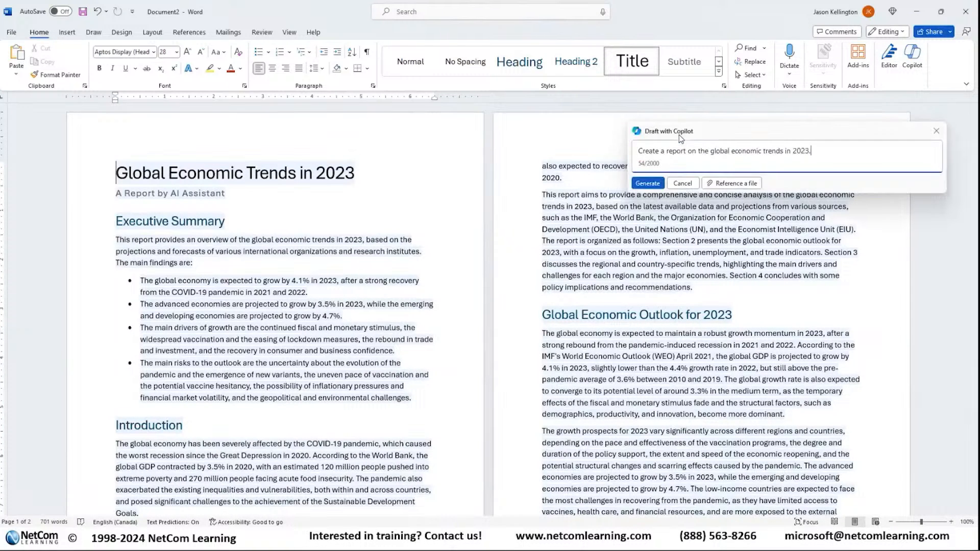
pyautogui.moveTo(748, 134); pyautogui.dragTo(473, 175)
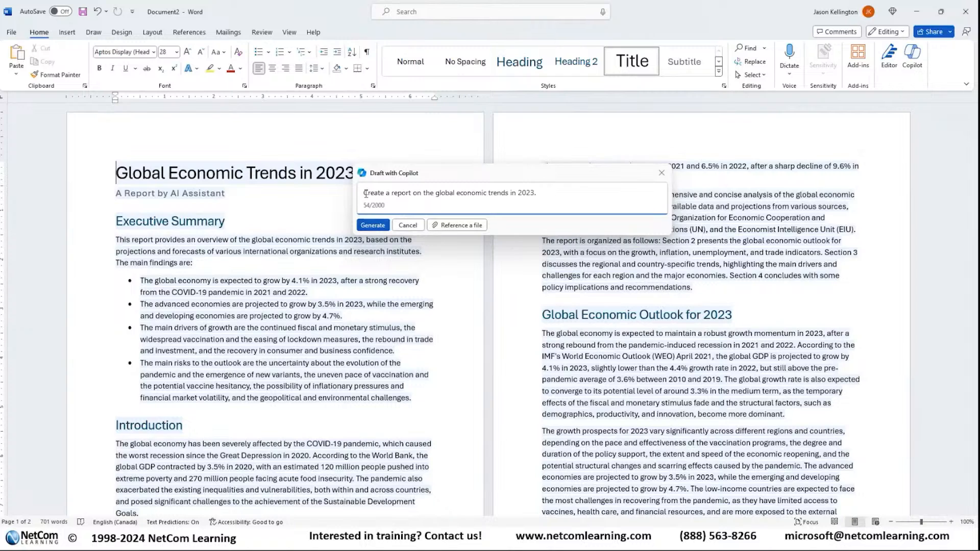
pyautogui.moveTo(363, 192); pyautogui.dragTo(559, 196)
pyautogui.rightClick(560, 196)
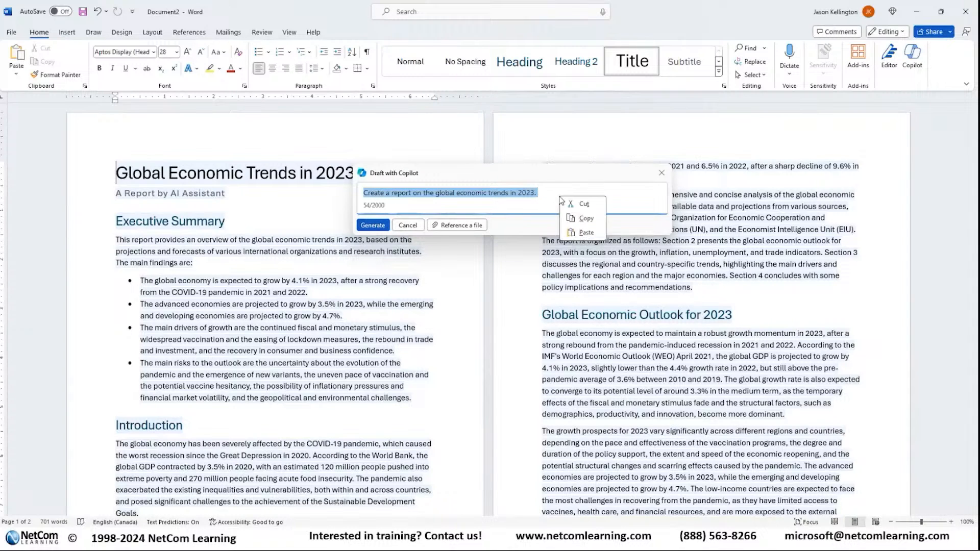
pyautogui.click(558, 196)
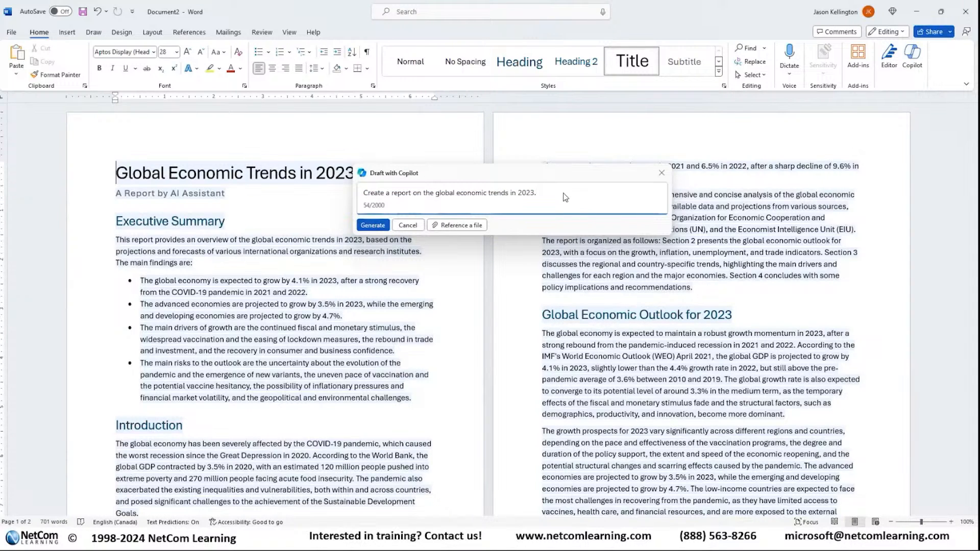
pyautogui.click(511, 196)
pyautogui.write('in the ')
pyautogui.write('monaufacturi')
pyautogui.press('BackSpace')
pyautogui.press('BackSpace')
pyautogui.write('ring industry')
pyautogui.press('Delete')
pyautogui.press('Delete')
pyautogui.write('for')
pyautogui.click(372, 225)
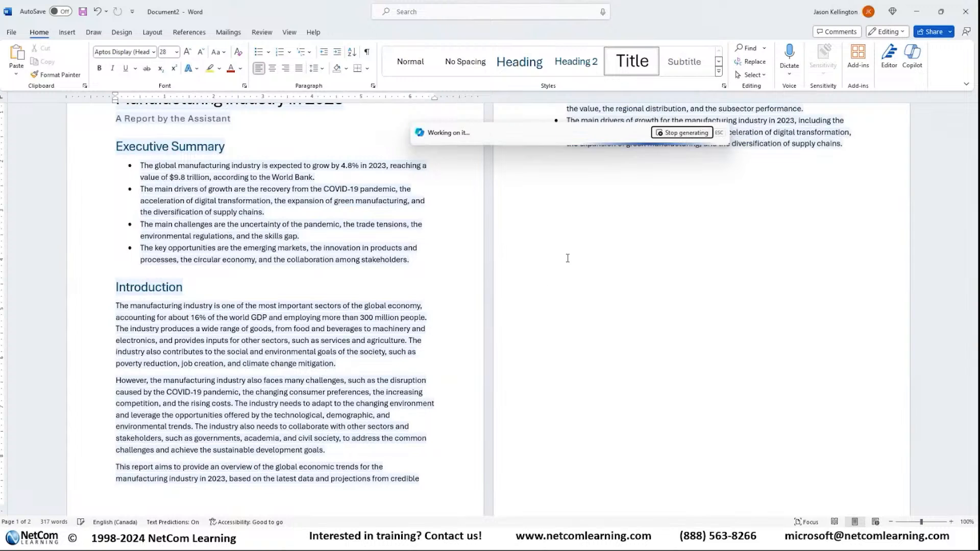
# Step: Extend the report prompt with "Use past tense. Use an engaging tone" and regenerate the draft
pyautogui.scroll(2, 716, 285)
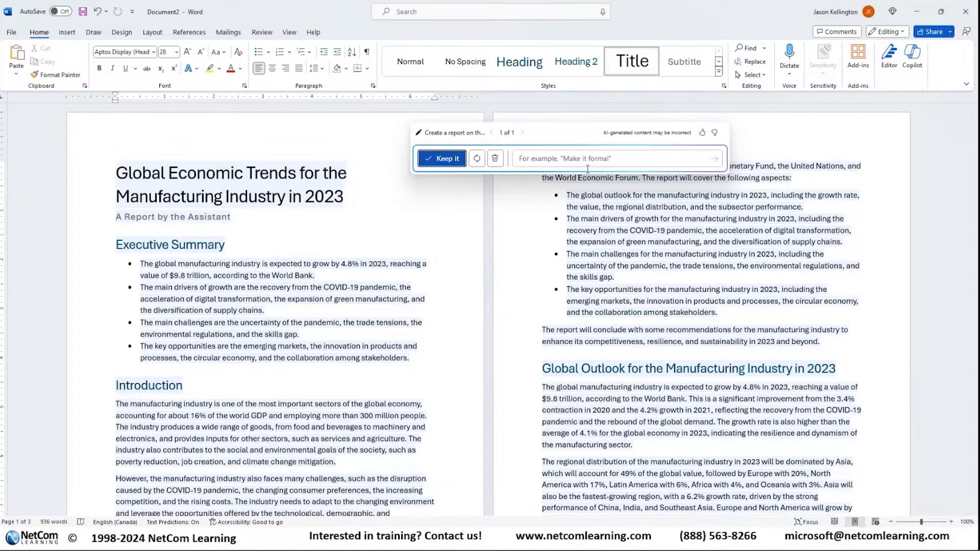
pyautogui.click(457, 133)
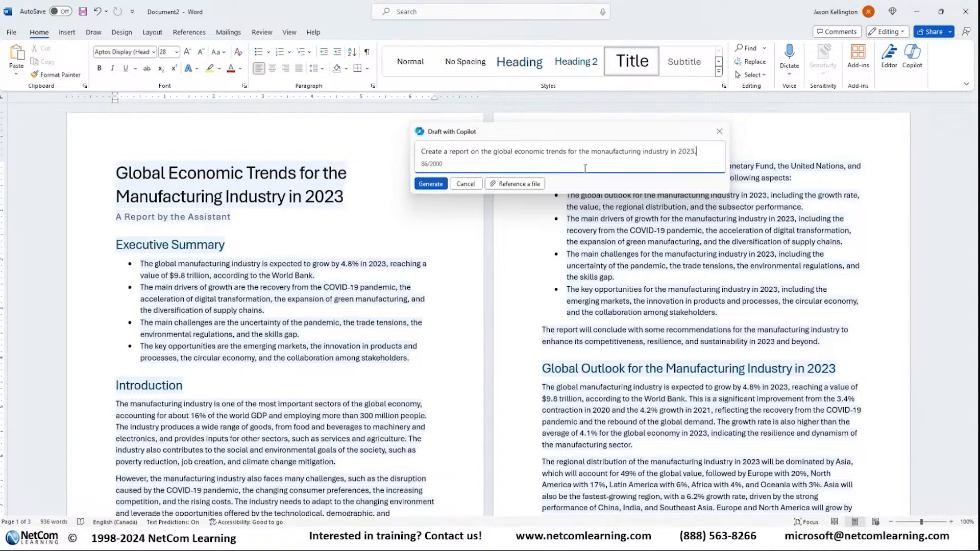
pyautogui.write('Use past tense.')
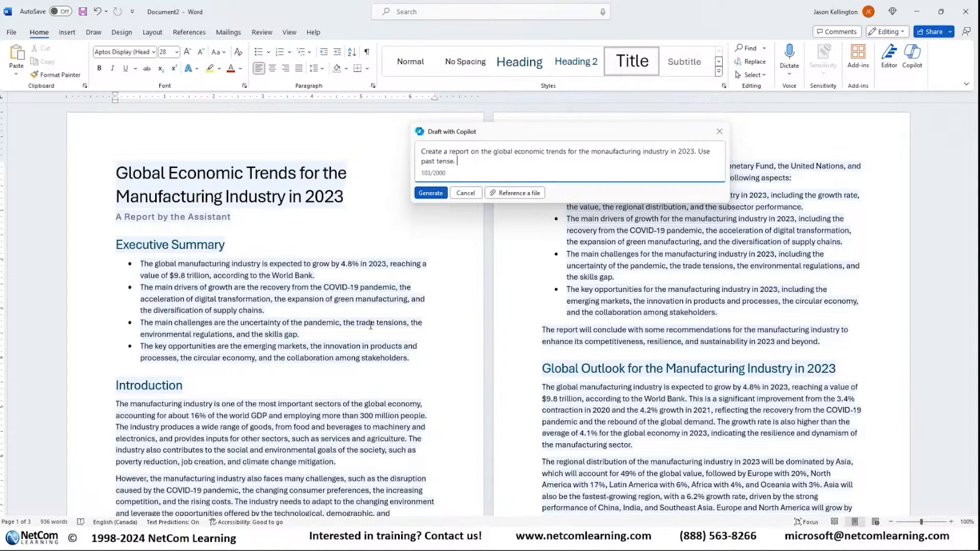
pyautogui.write('Use an engagin')
pyautogui.press('BackSpace')
pyautogui.write('ing ton')
pyautogui.write('ne')
pyautogui.click(437, 195)
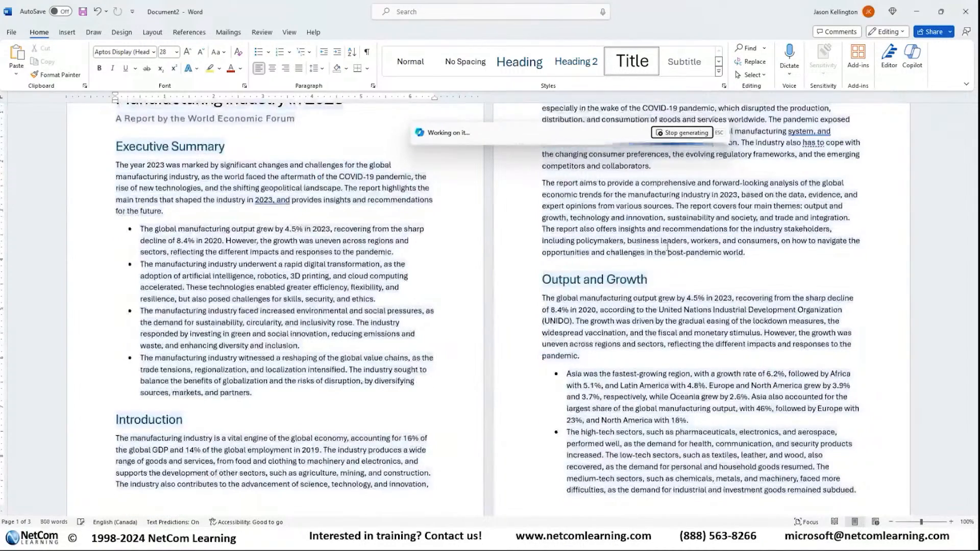
# Step: Examine the regenerated manufacturing report from the executive summary to the conclusion, moving the Copilot box off the text
pyautogui.scroll(-5, 667, 247)
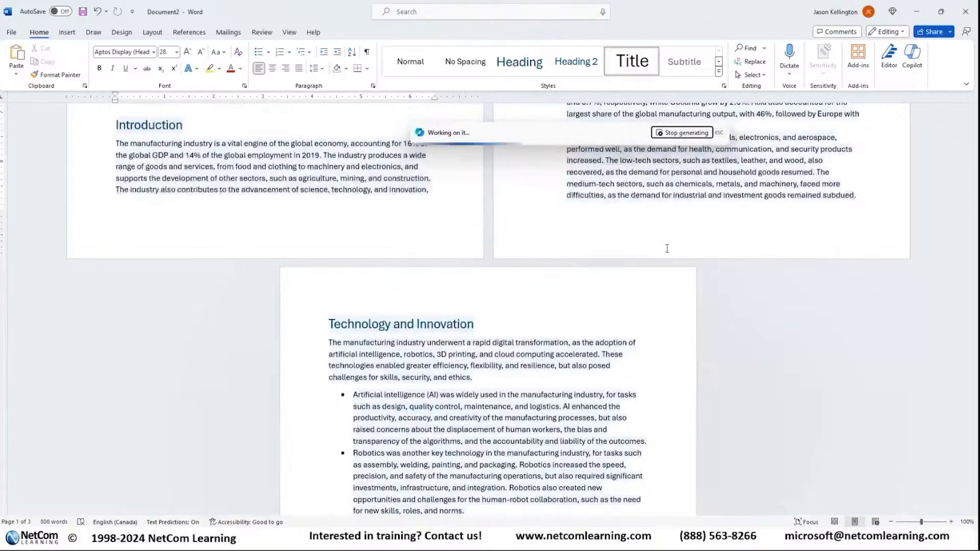
pyautogui.scroll(6, 457, 296)
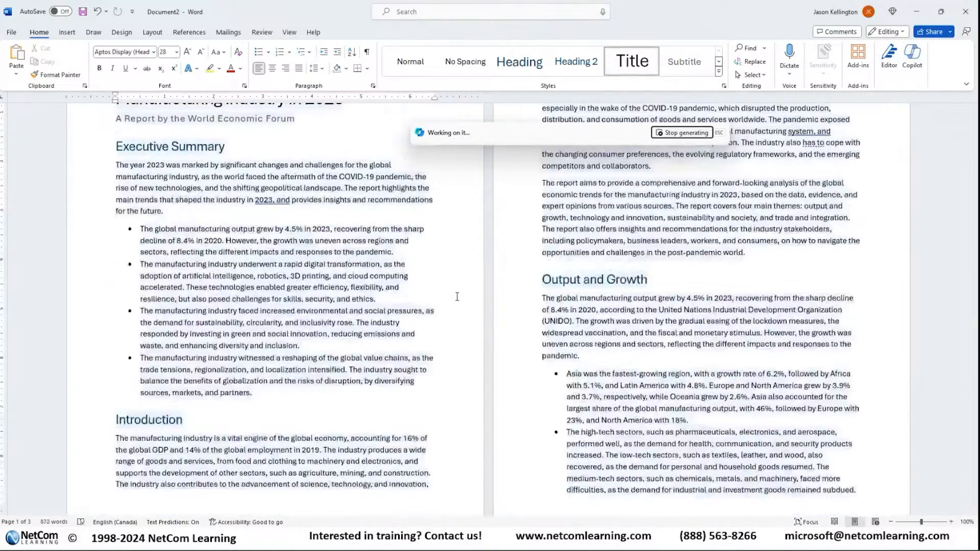
pyautogui.scroll(2, 457, 296)
pyautogui.scroll(-9, 449, 297)
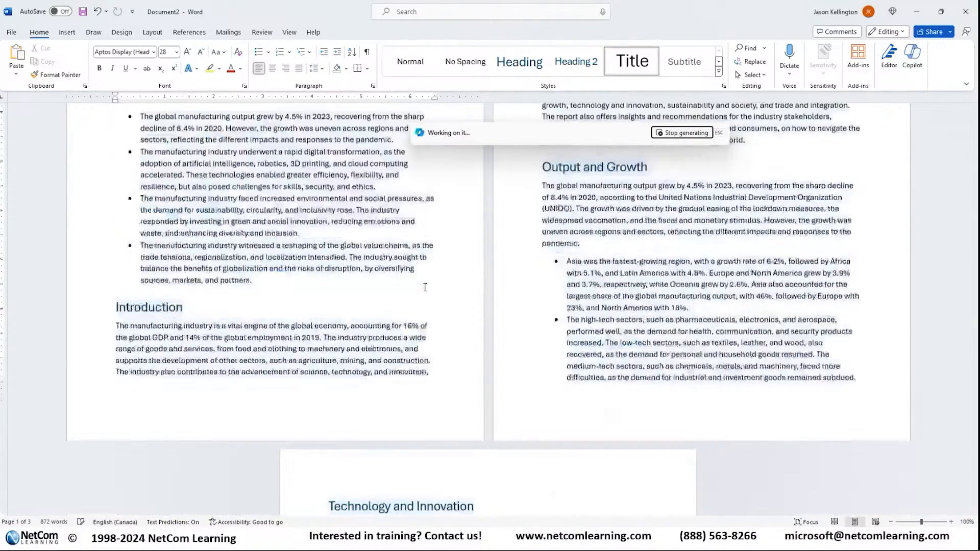
pyautogui.scroll(-5, 433, 297)
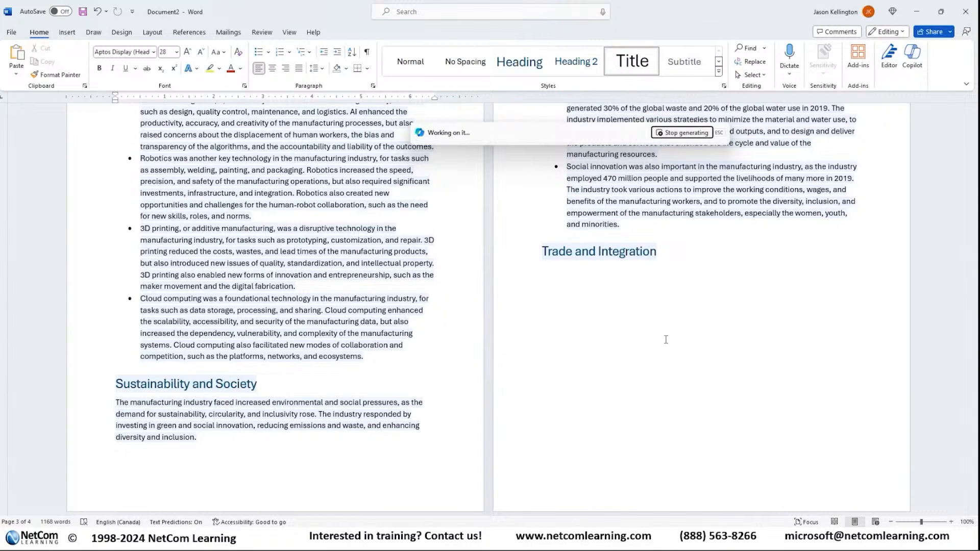
pyautogui.scroll(2, 673, 333)
pyautogui.scroll(3, 673, 332)
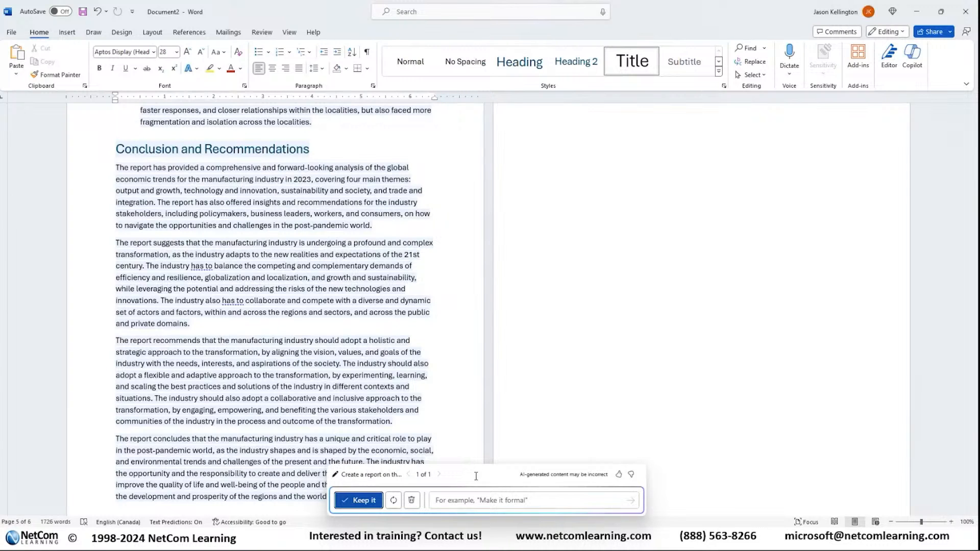
pyautogui.moveTo(476, 475); pyautogui.dragTo(549, 308)
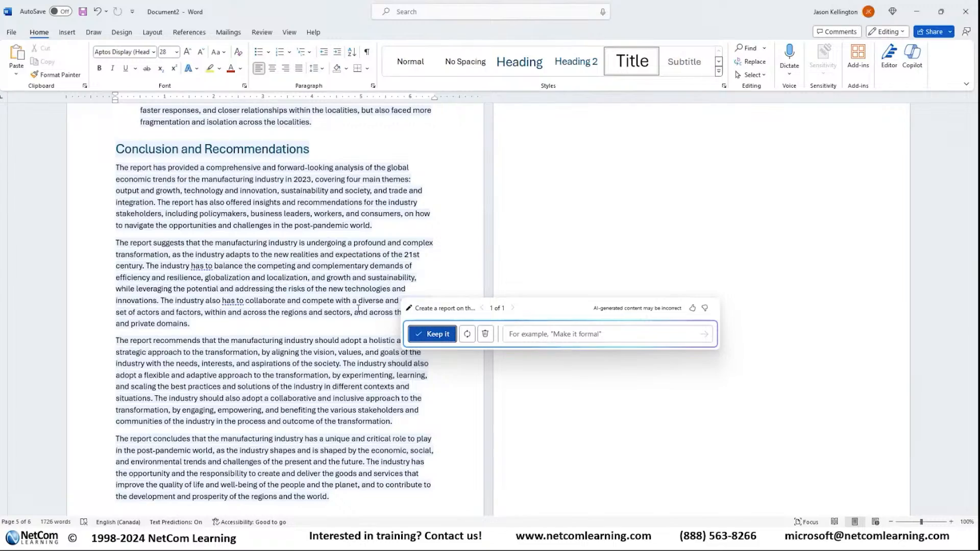
pyautogui.scroll(4, 258, 340)
pyautogui.scroll(15, 257, 341)
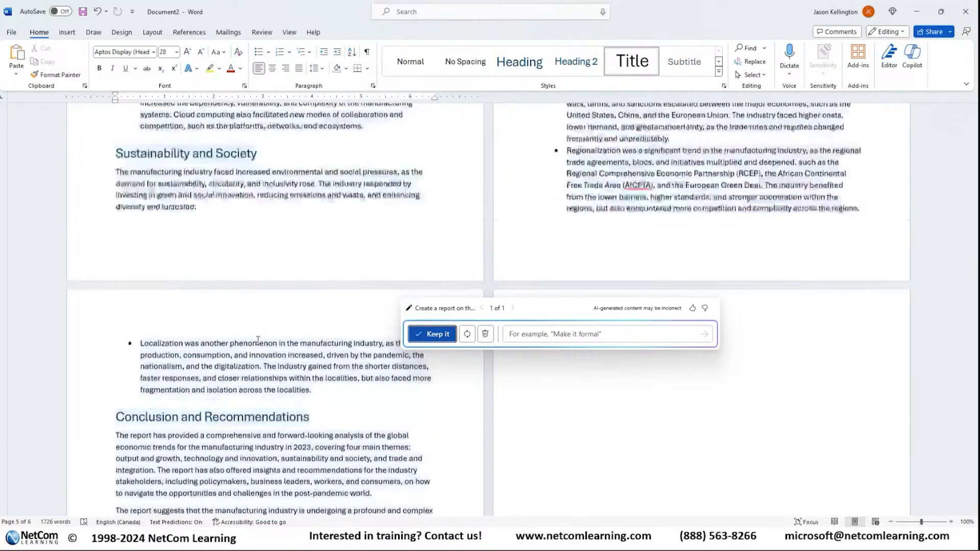
pyautogui.scroll(-15, 257, 340)
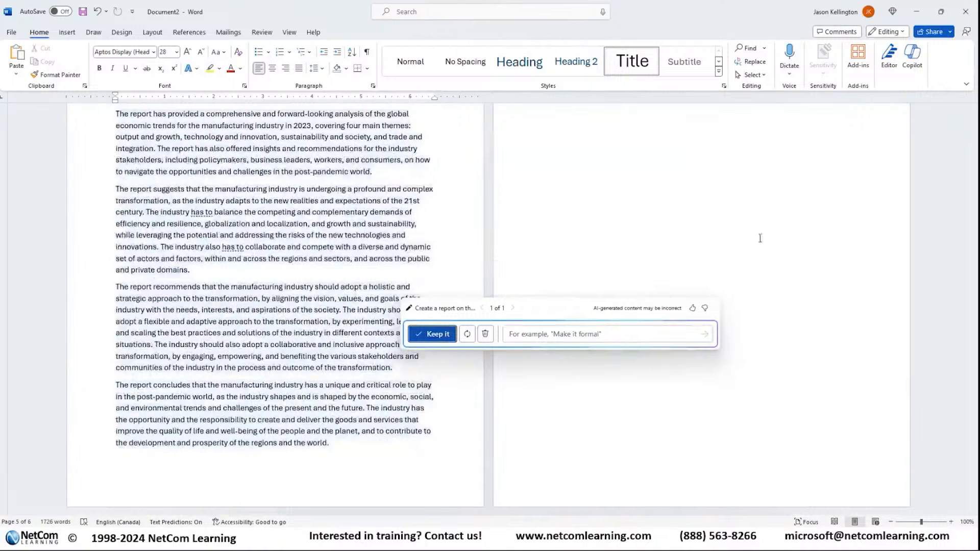
pyautogui.click(619, 336)
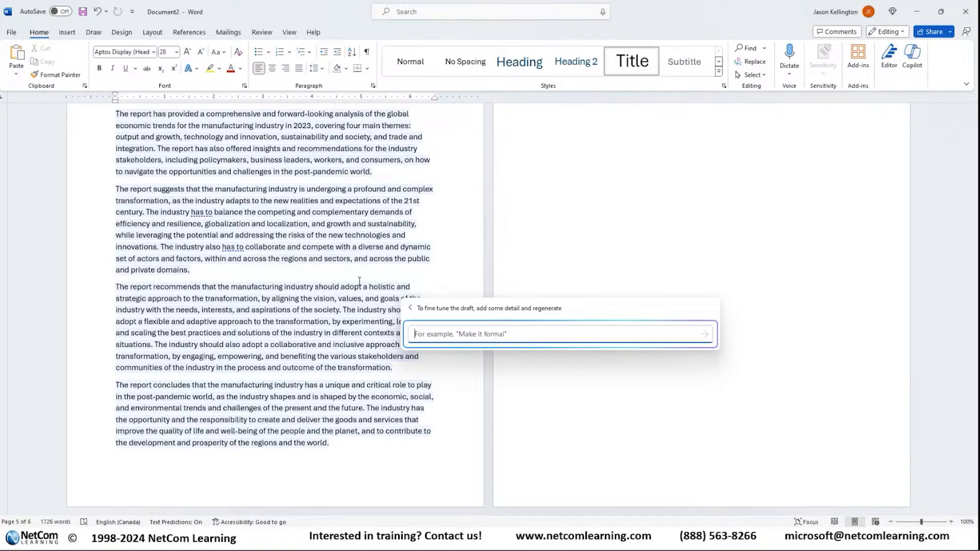
pyautogui.scroll(4, 357, 262)
pyautogui.scroll(1, 359, 265)
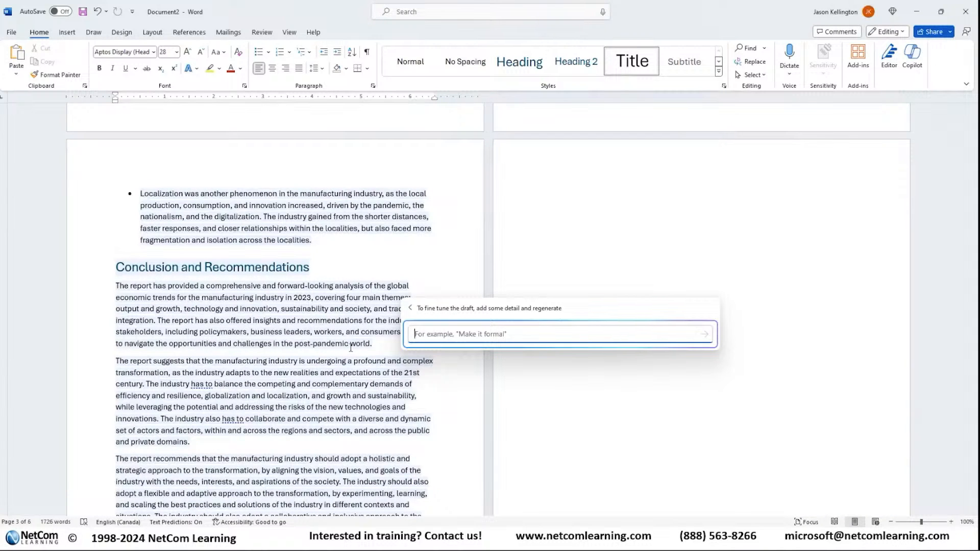
pyautogui.scroll(15, 350, 346)
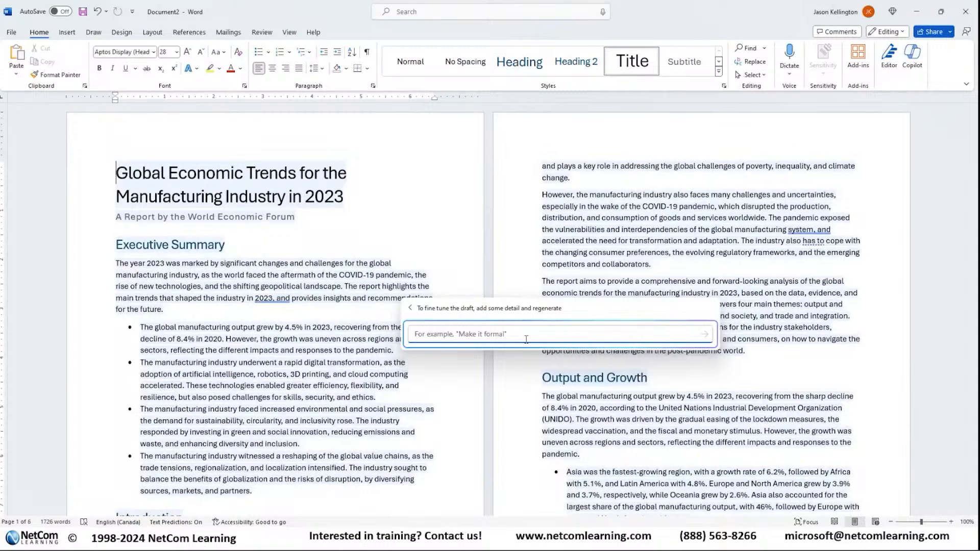
pyautogui.click(410, 309)
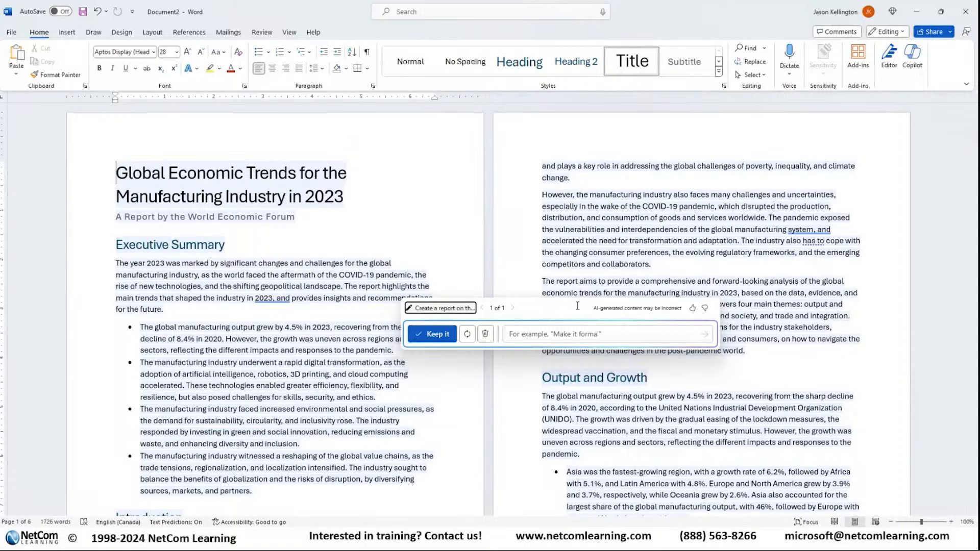
# Step: Keep the generated manufacturing industry report in the document and look through the accepted text
pyautogui.click(435, 335)
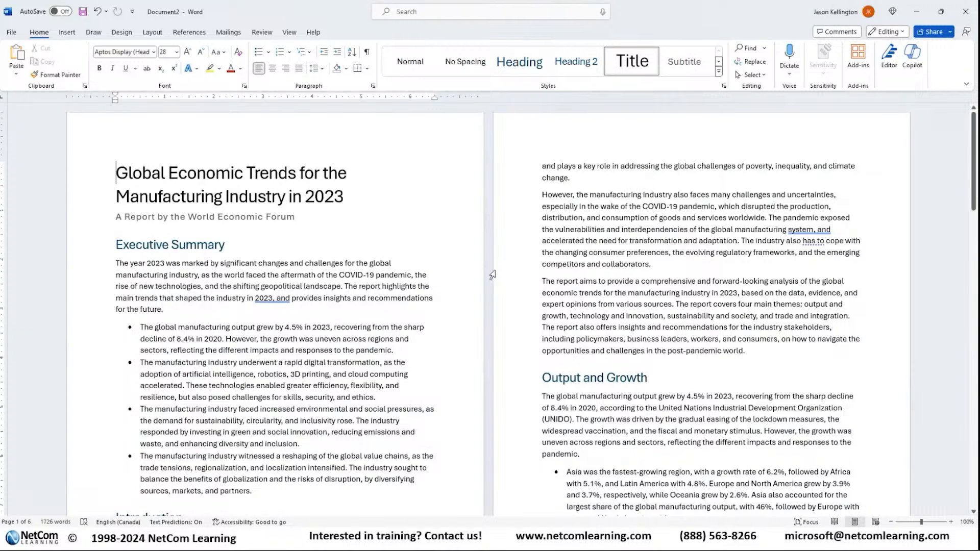
pyautogui.scroll(-20, 269, 228)
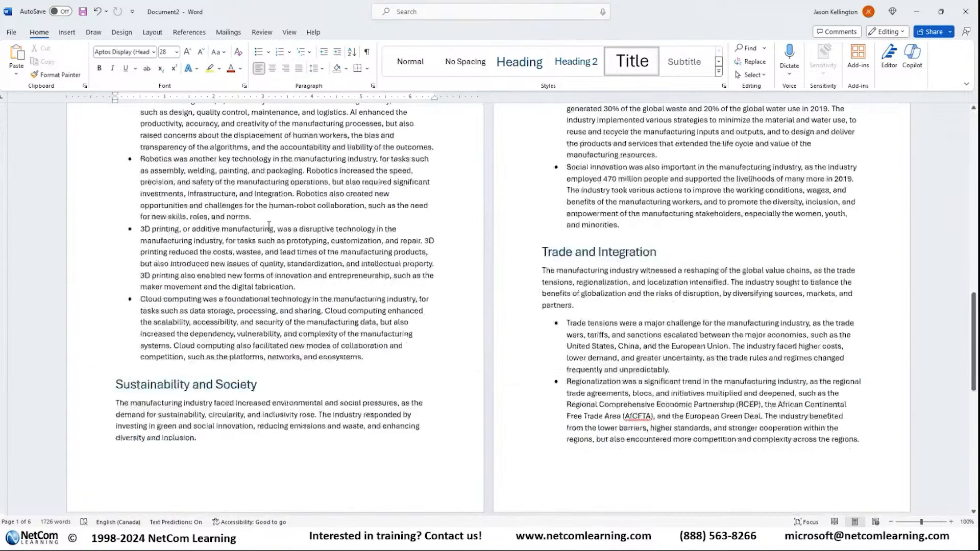
pyautogui.scroll(20, 269, 228)
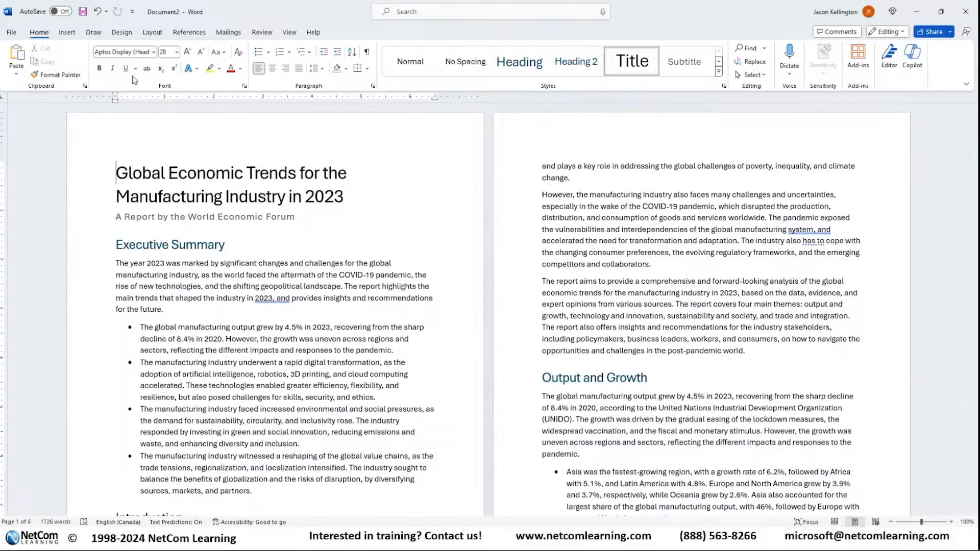
# Step: Save the report to the company OneDrive as a Word document named "2023 Manufacturing Global Economic Report"
pyautogui.click(12, 33)
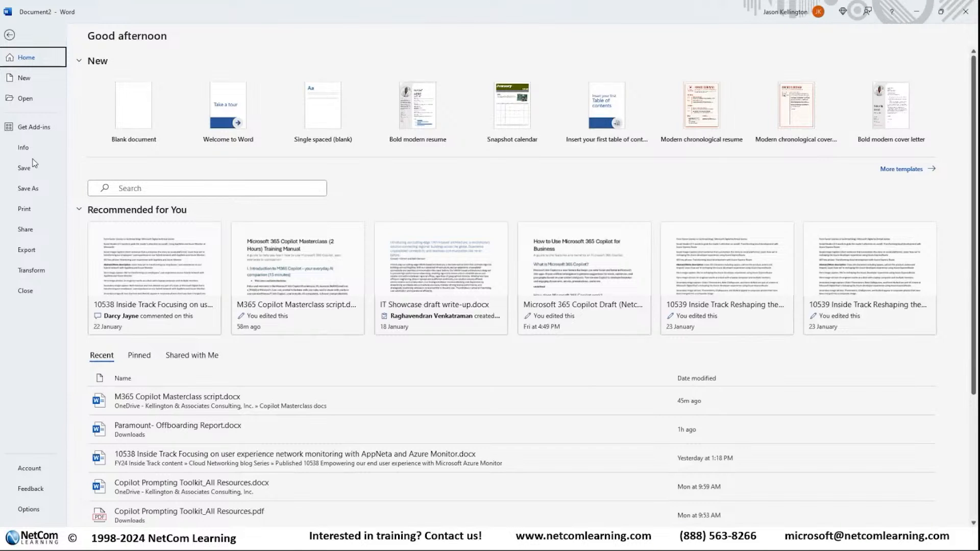
pyautogui.click(29, 188)
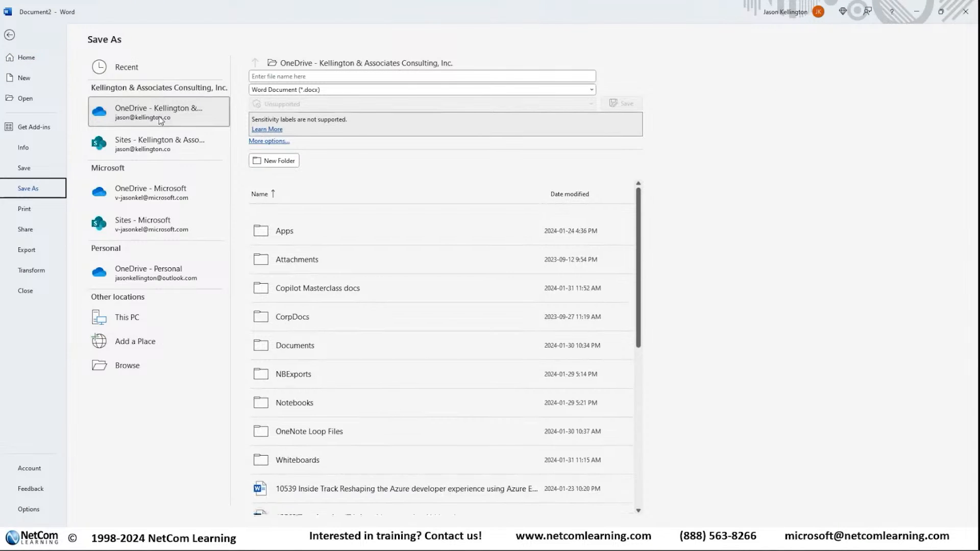
pyautogui.click(323, 76)
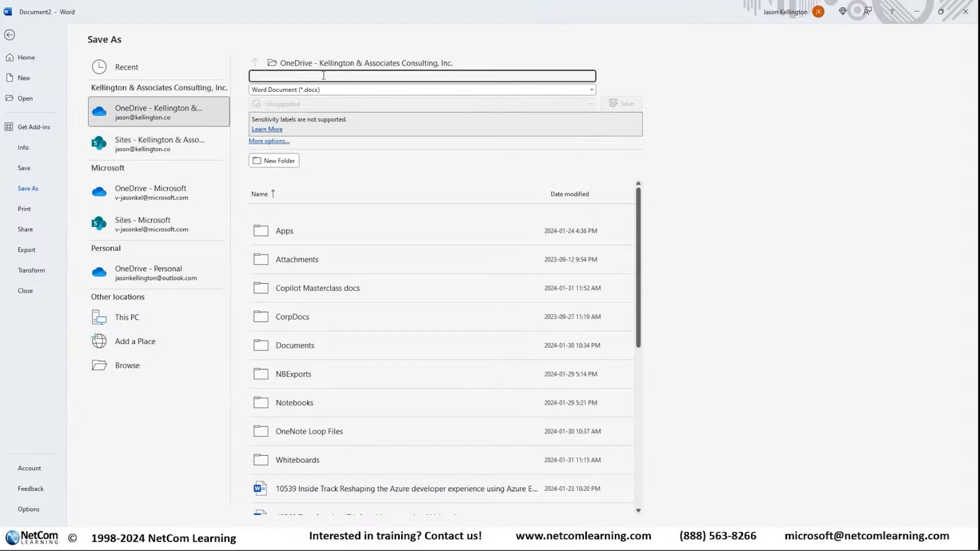
pyautogui.write('2023')
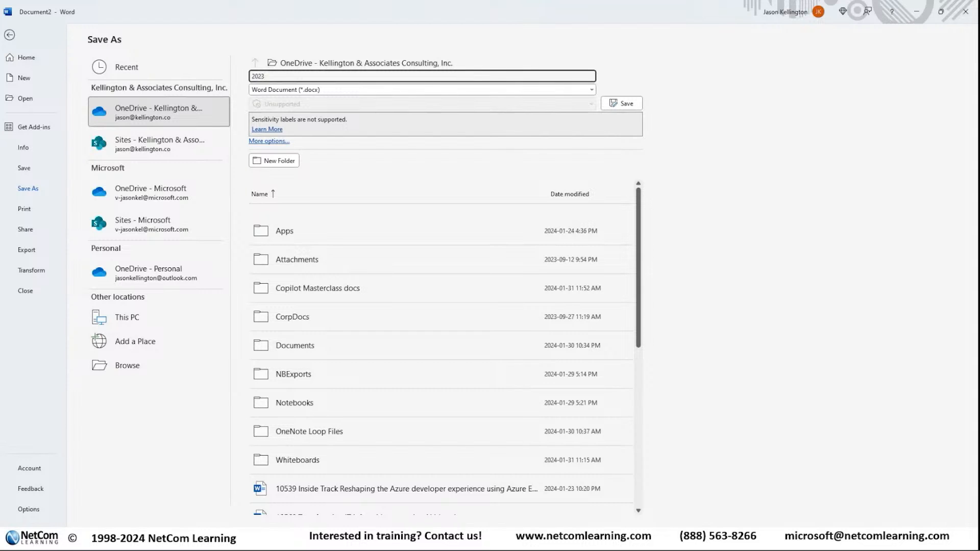
pyautogui.write(' GLoab')
pyautogui.write('l')
pyautogui.press('BackSpace')
pyautogui.press('BackSpace')
pyautogui.press('BackSpace')
pyautogui.press('BackSpace')
pyautogui.write('lobal Eco')
pyautogui.write('mo')
pyautogui.write('Manufactin')
pyautogui.press('BackSpace')
pyautogui.press('BackSpace')
pyautogui.write('uring')
pyautogui.press('BackSpace')
pyautogui.press('BackSpace')
pyautogui.write('onomiv')
pyautogui.write(' Report')
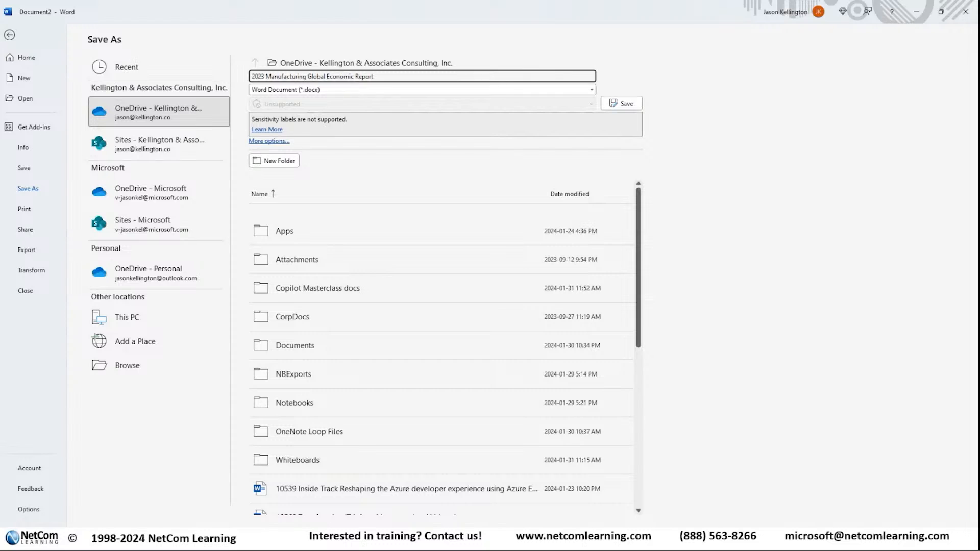
pyautogui.click(619, 103)
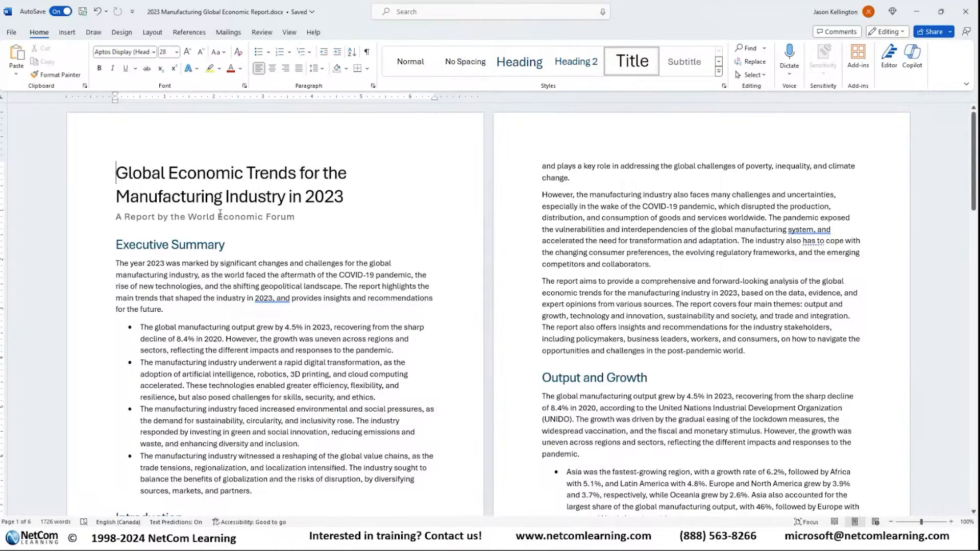
# Step: Generate a Copilot rewrite of the opening paragraph under the Output and Growth heading
pyautogui.scroll(-3, 287, 217)
pyautogui.scroll(-6, 286, 216)
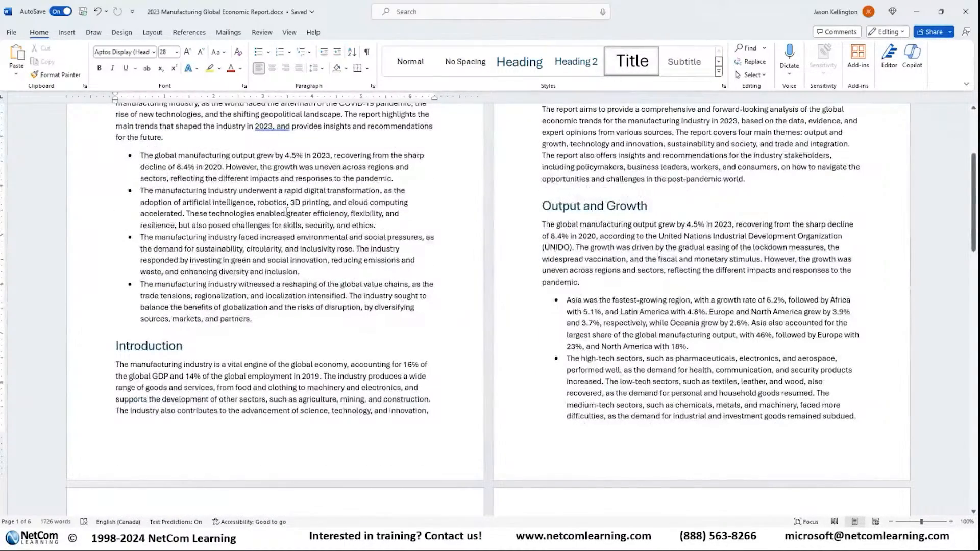
pyautogui.scroll(6, 294, 245)
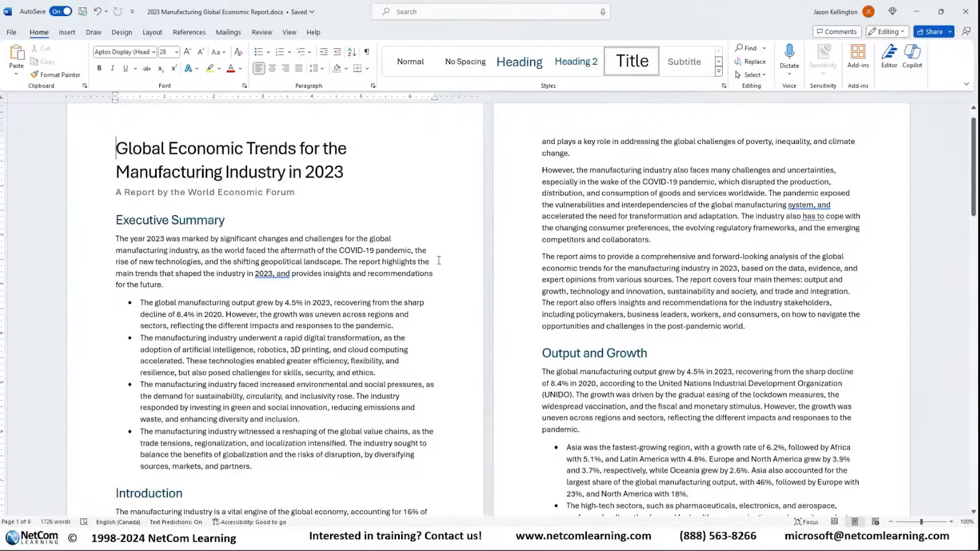
pyautogui.scroll(-5, 540, 275)
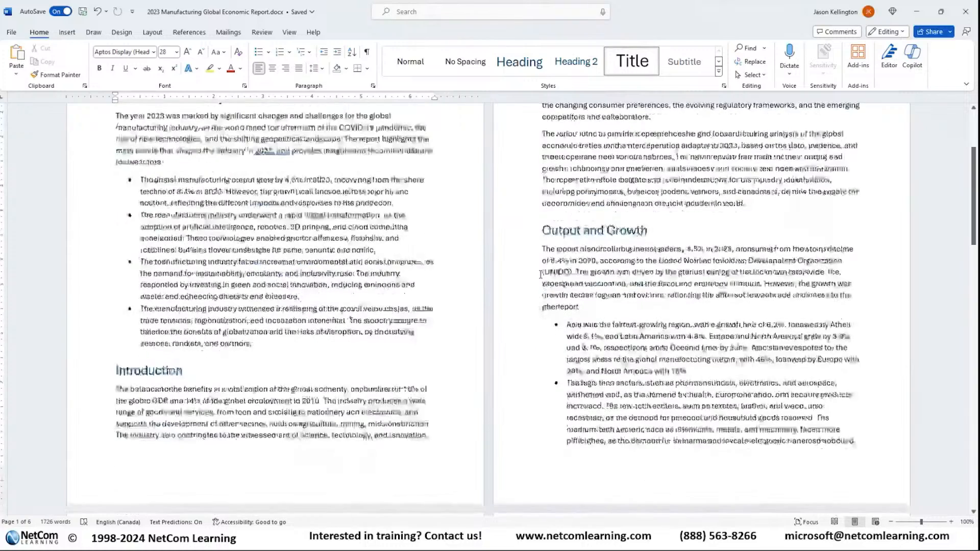
pyautogui.moveTo(584, 258); pyautogui.dragTo(523, 202)
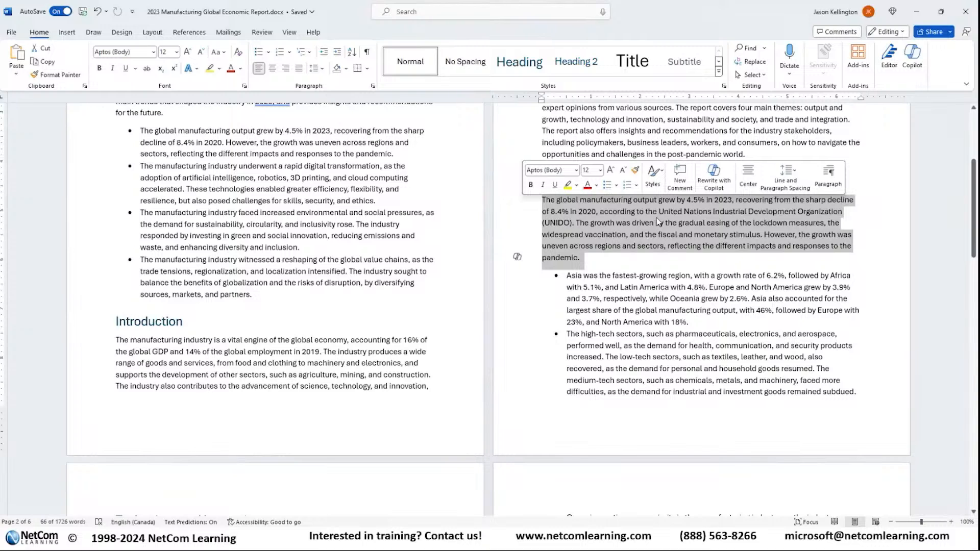
pyautogui.click(518, 256)
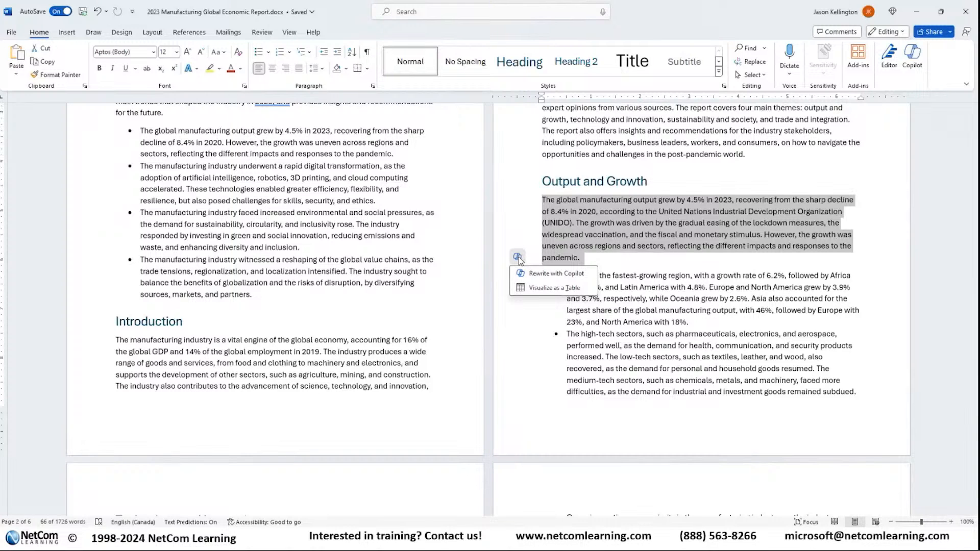
pyautogui.click(566, 282)
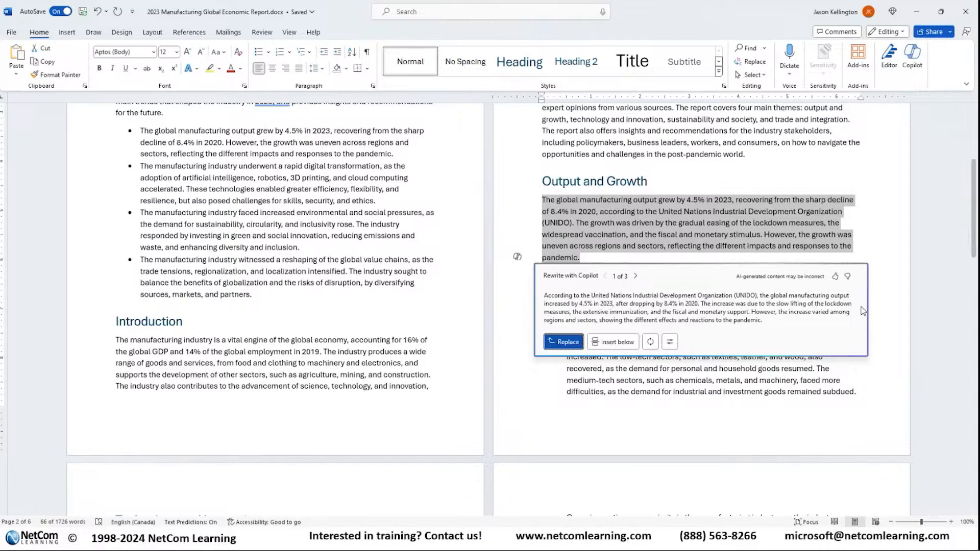
# Step: Regenerate the rewrite, compare its alternative versions and insert the third one below the original paragraph
pyautogui.click(650, 342)
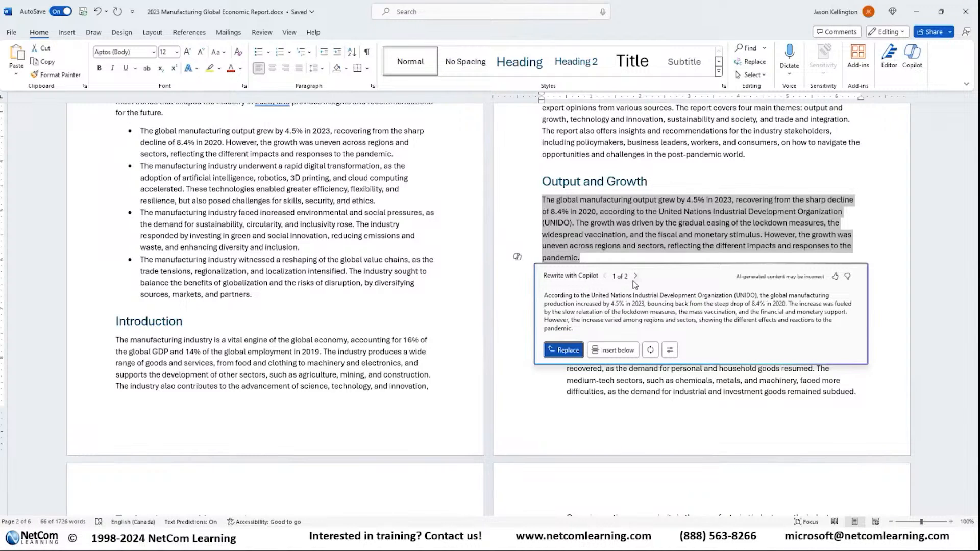
pyautogui.click(636, 276)
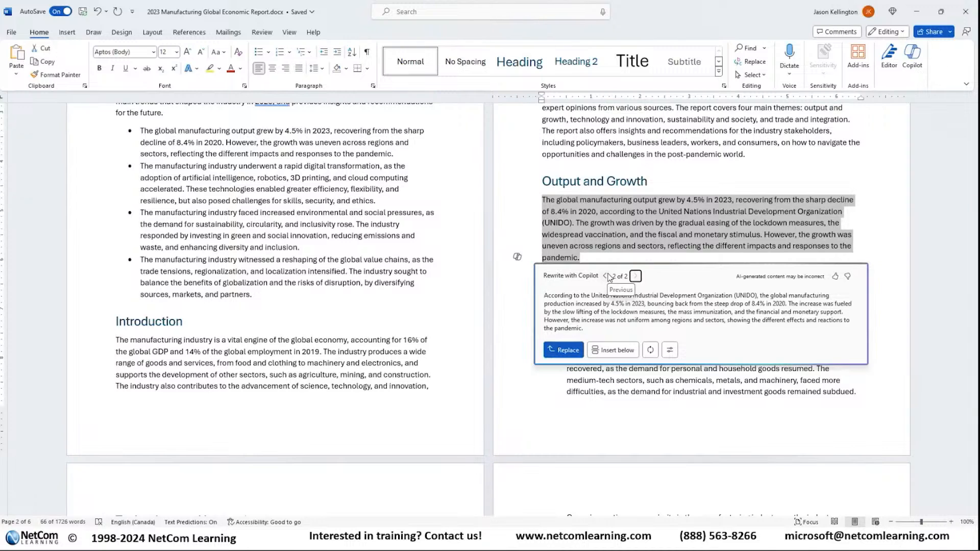
pyautogui.click(605, 276)
pyautogui.click(634, 276)
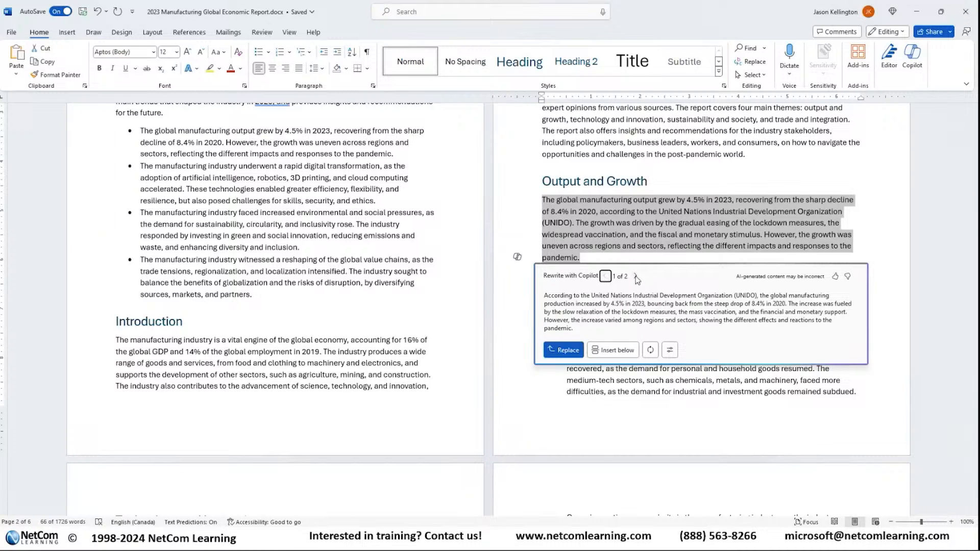
pyautogui.click(606, 277)
pyautogui.click(635, 276)
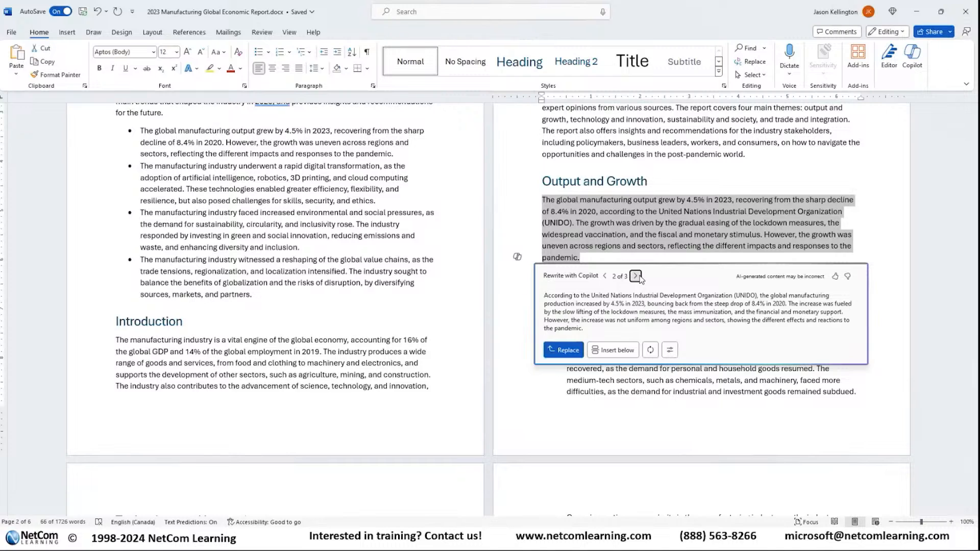
pyautogui.click(635, 276)
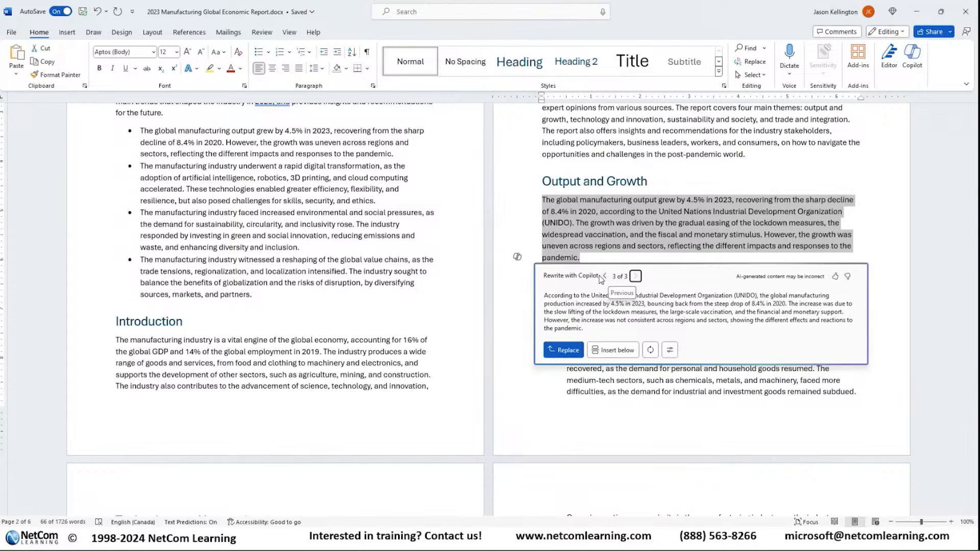
pyautogui.click(605, 277)
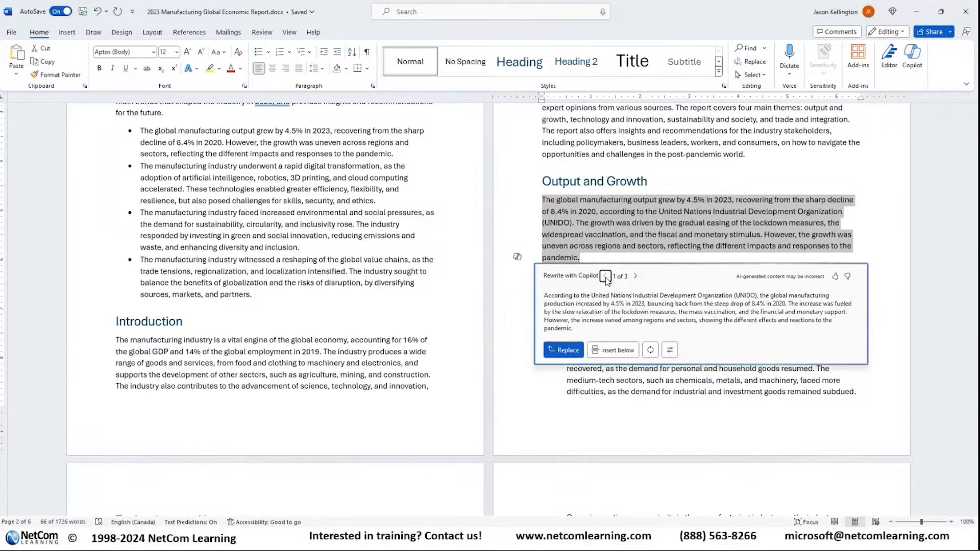
pyautogui.click(636, 276)
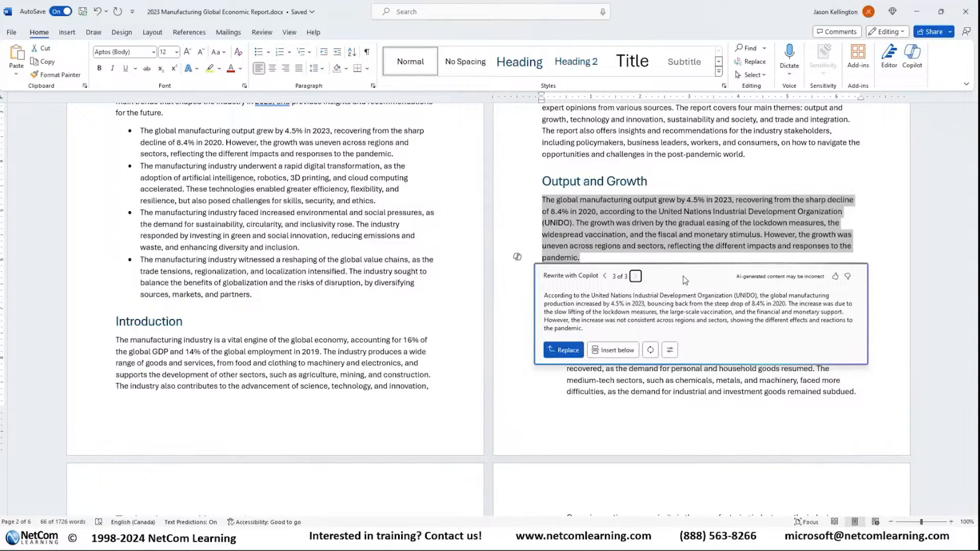
pyautogui.click(615, 350)
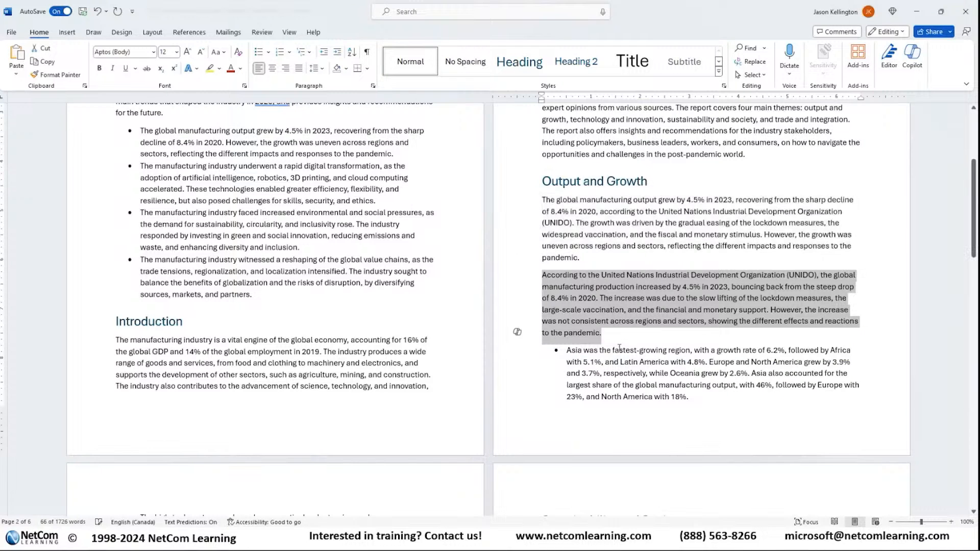
# Step: Delete the inserted rewritten paragraph that follows the original Output and Growth opening paragraph
pyautogui.click(598, 298)
pyautogui.moveTo(611, 322); pyautogui.dragTo(752, 321)
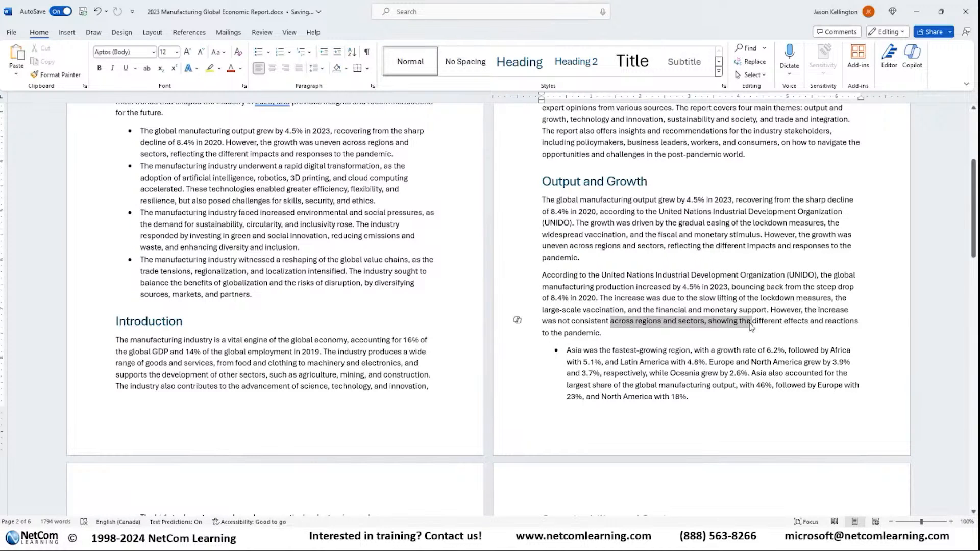
pyautogui.click(582, 286)
pyautogui.moveTo(621, 334); pyautogui.dragTo(540, 277)
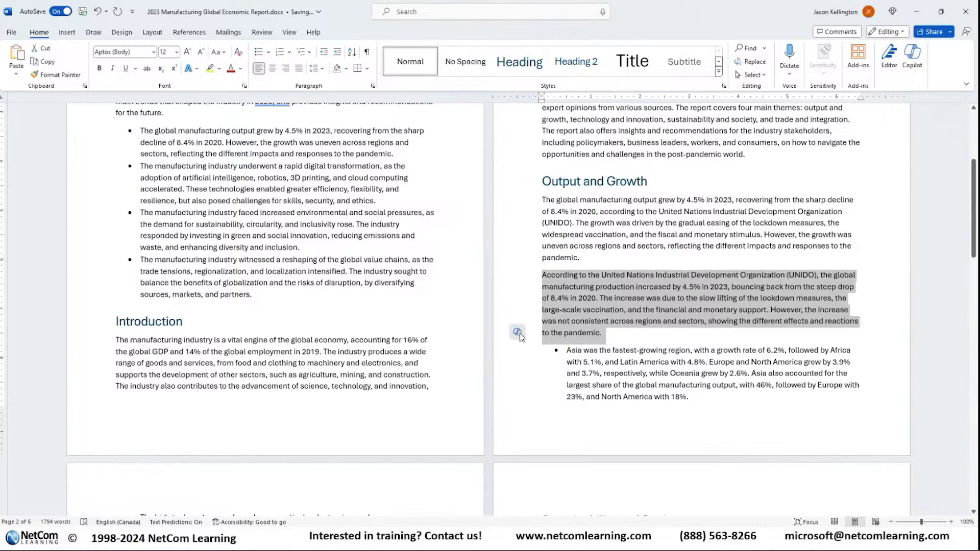
pyautogui.click(619, 335)
pyautogui.moveTo(619, 335); pyautogui.dragTo(512, 276)
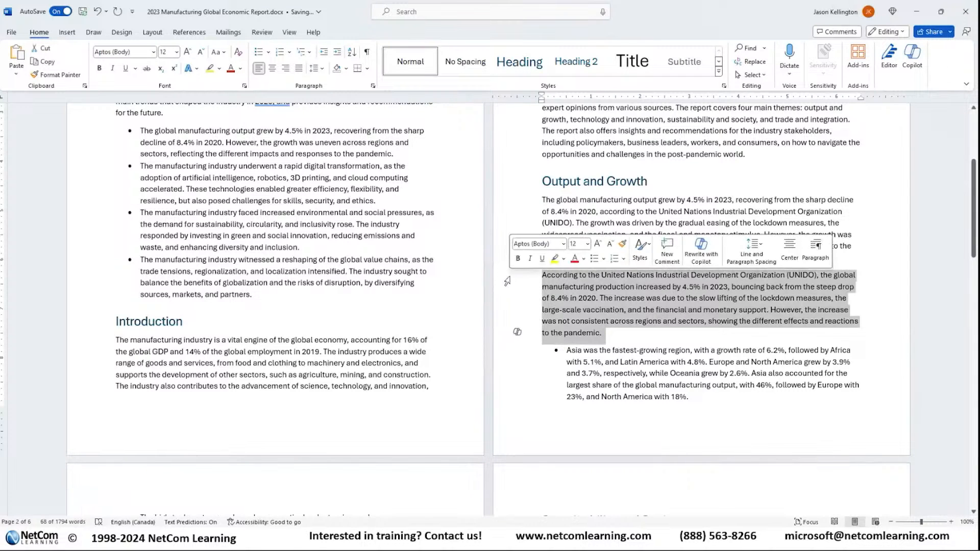
pyautogui.press('Delete')
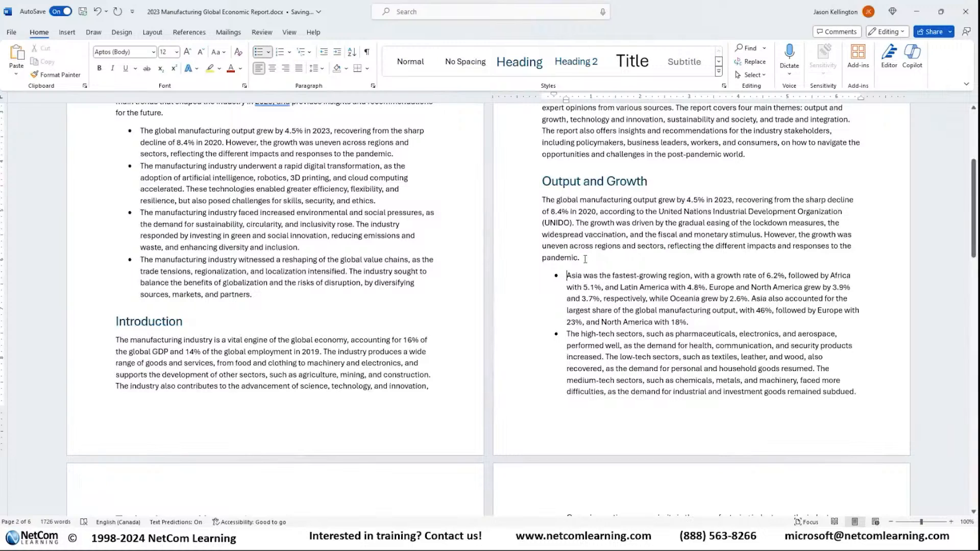
# Step: Have Copilot rewrite the original opening paragraph of Output and Growth once more
pyautogui.moveTo(585, 258); pyautogui.dragTo(528, 200)
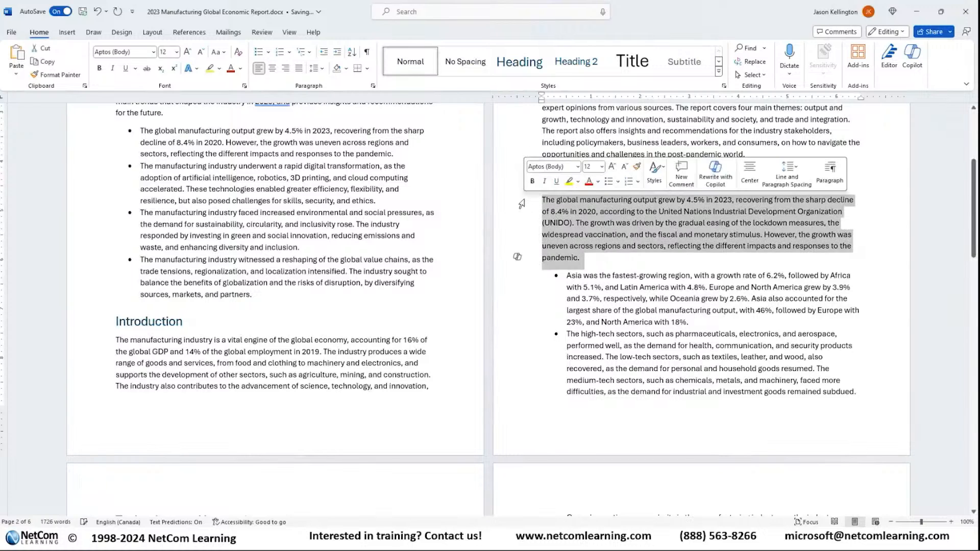
pyautogui.click(518, 258)
pyautogui.click(549, 274)
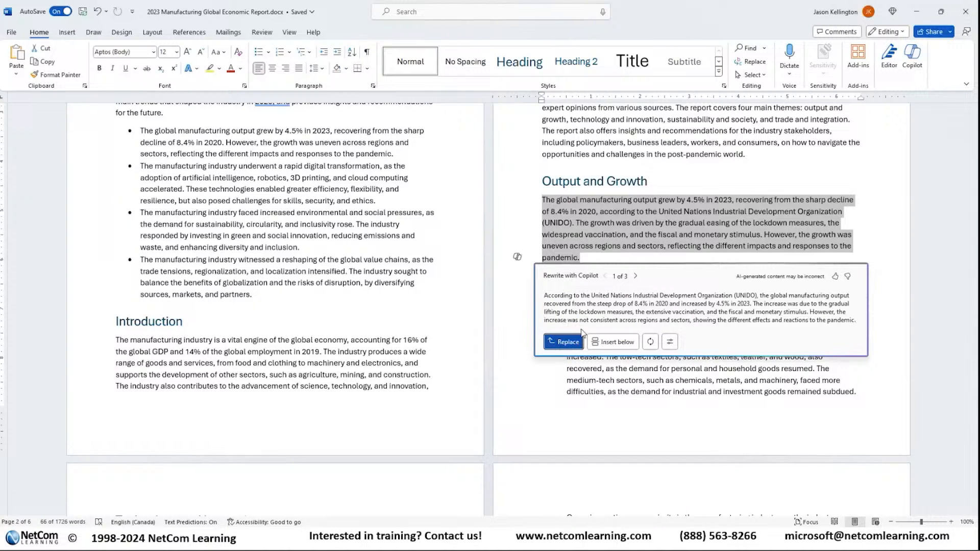
# Step: Regenerate the paragraph rewrite in the Imaginative tone and again in the Casual tone
pyautogui.click(671, 342)
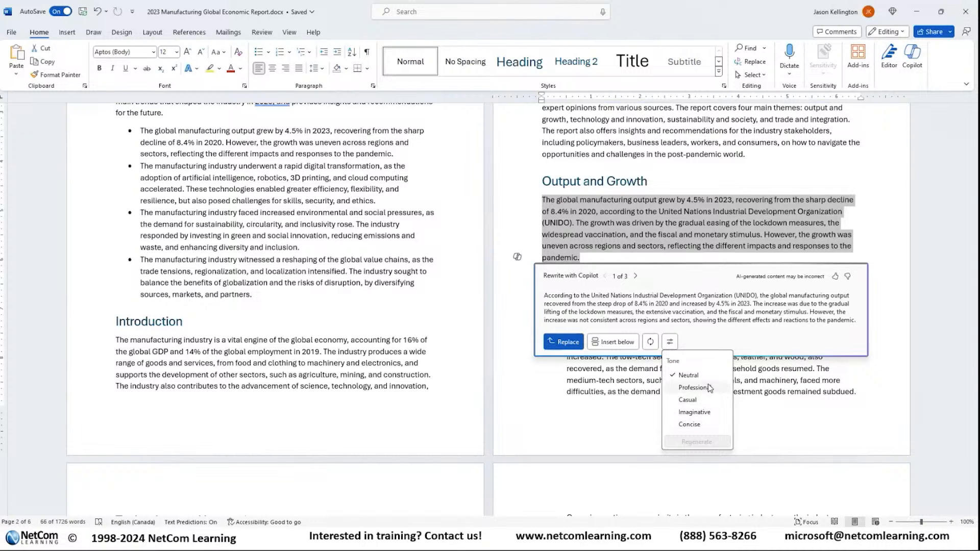
pyautogui.click(694, 412)
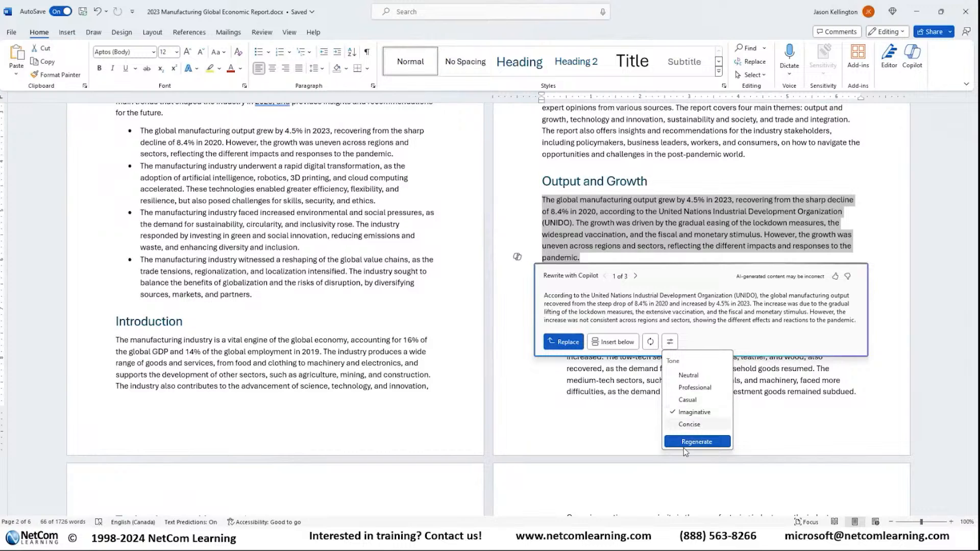
pyautogui.click(689, 441)
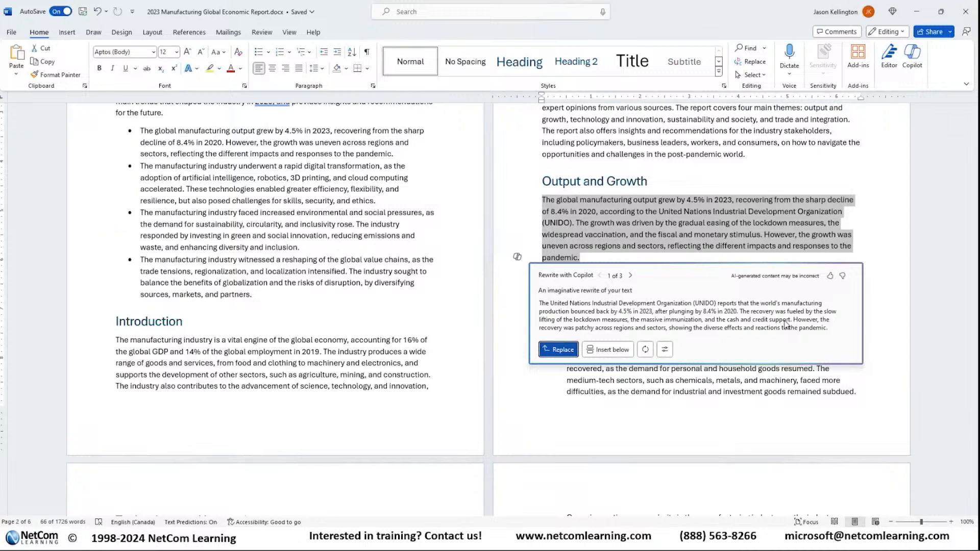
pyautogui.click(665, 349)
pyautogui.click(682, 408)
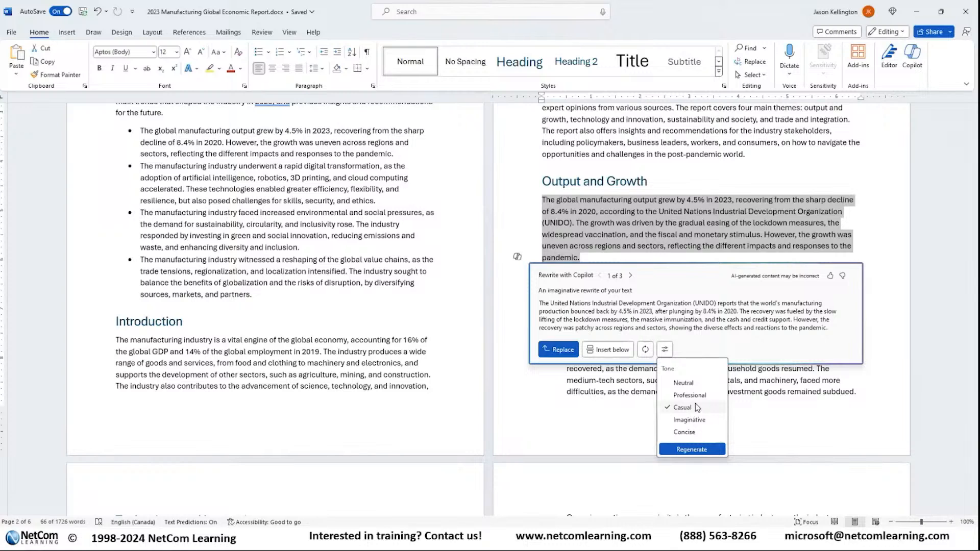
pyautogui.click(692, 449)
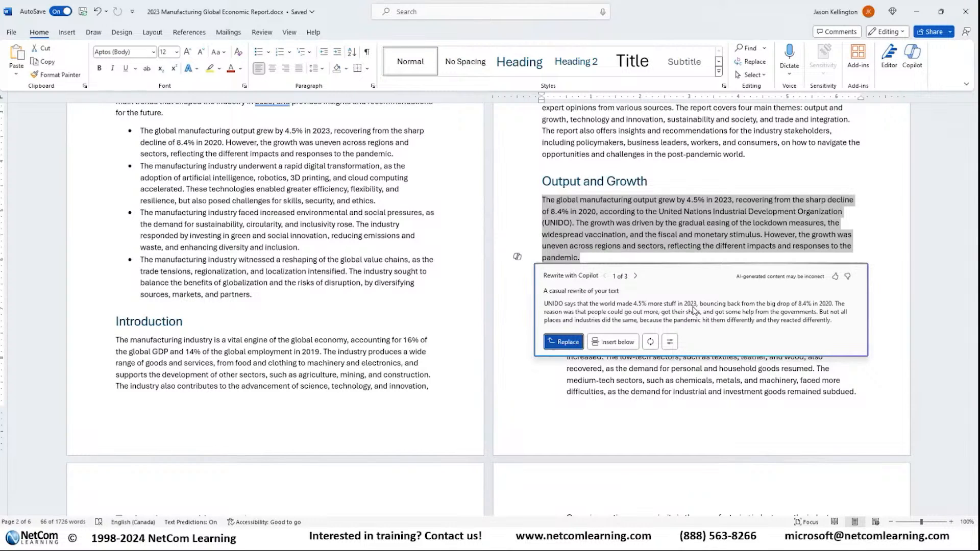
# Step: Regenerate the rewrite in the Professional tone and replace the original Output and Growth opening paragraph with it
pyautogui.click(670, 341)
pyautogui.click(696, 389)
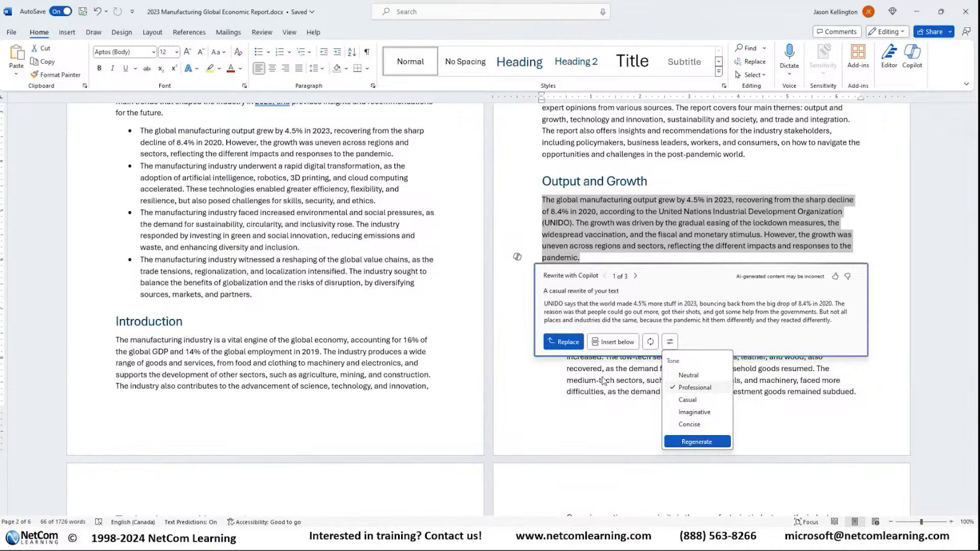
pyautogui.click(695, 440)
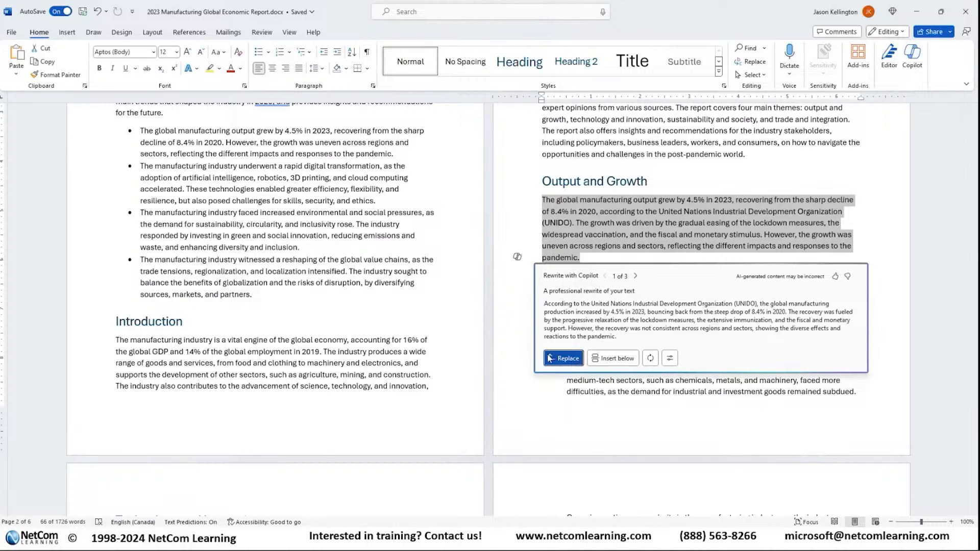
pyautogui.click(568, 359)
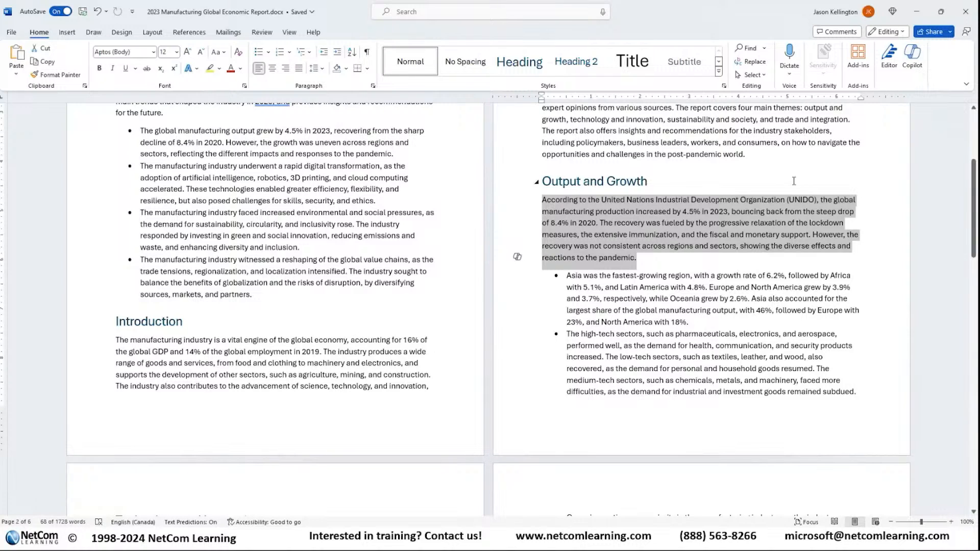
pyautogui.click(772, 177)
pyautogui.scroll(1, 470, 203)
pyautogui.scroll(3, 470, 203)
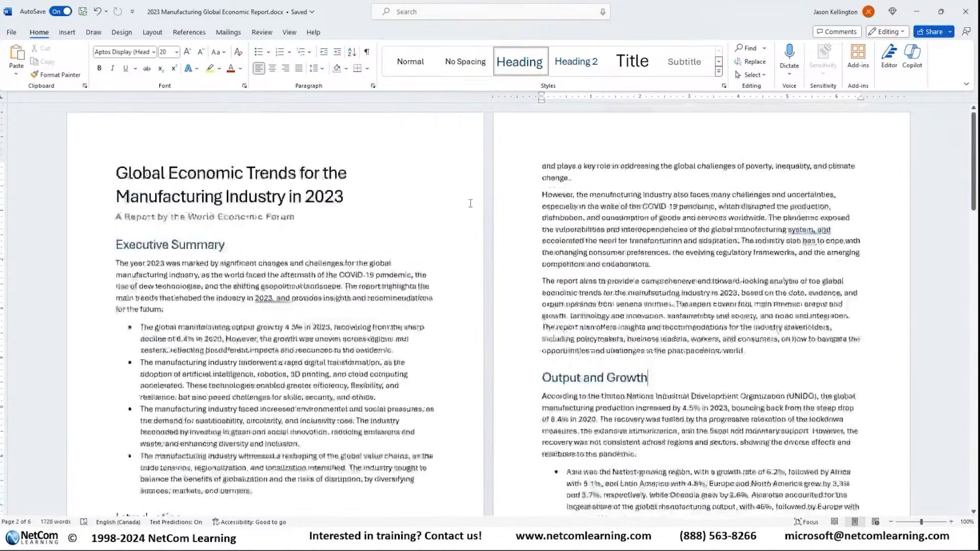
# Step: Look through the whole report, from the Executive Summary to the Conclusion and Recommendations, for places to add content
pyautogui.scroll(-8, 470, 204)
pyautogui.scroll(-15, 470, 206)
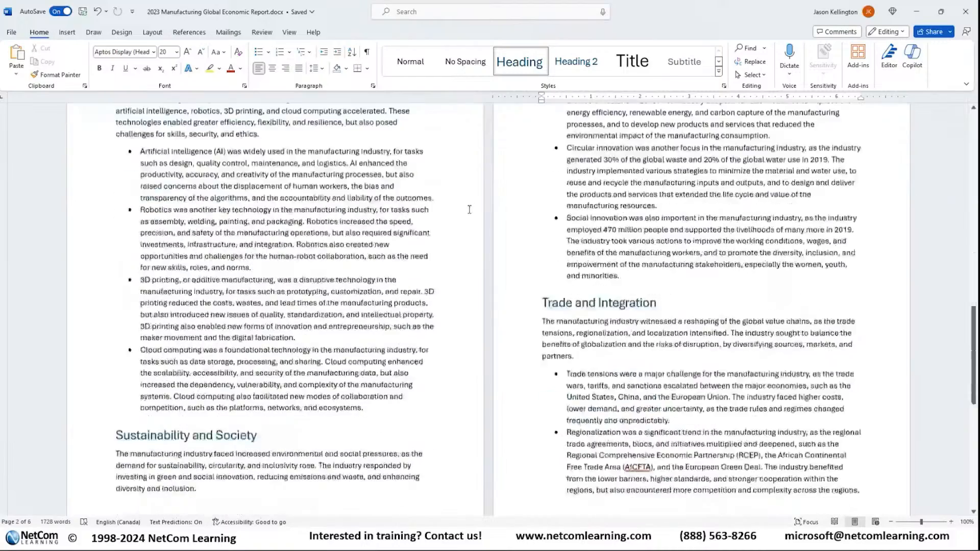
pyautogui.scroll(-2, 469, 211)
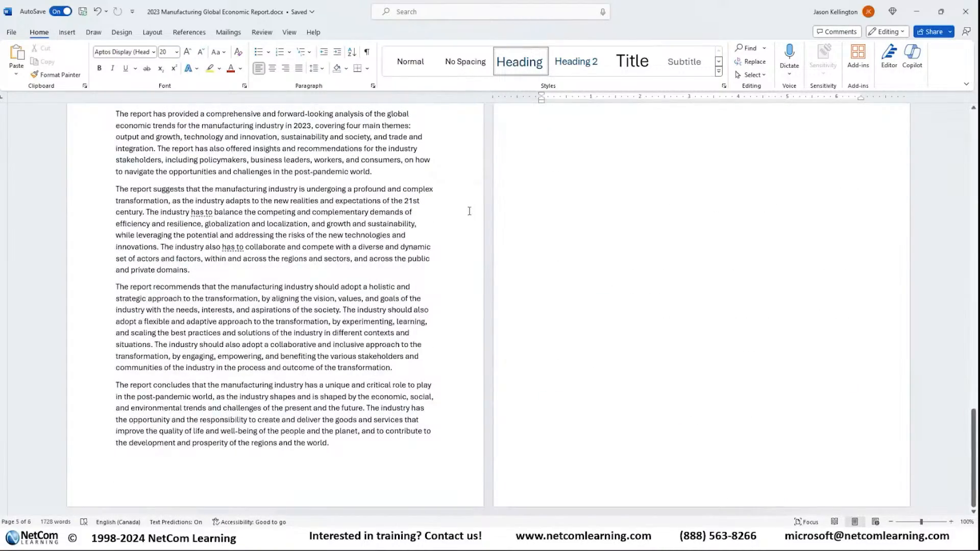
pyautogui.scroll(8, 319, 267)
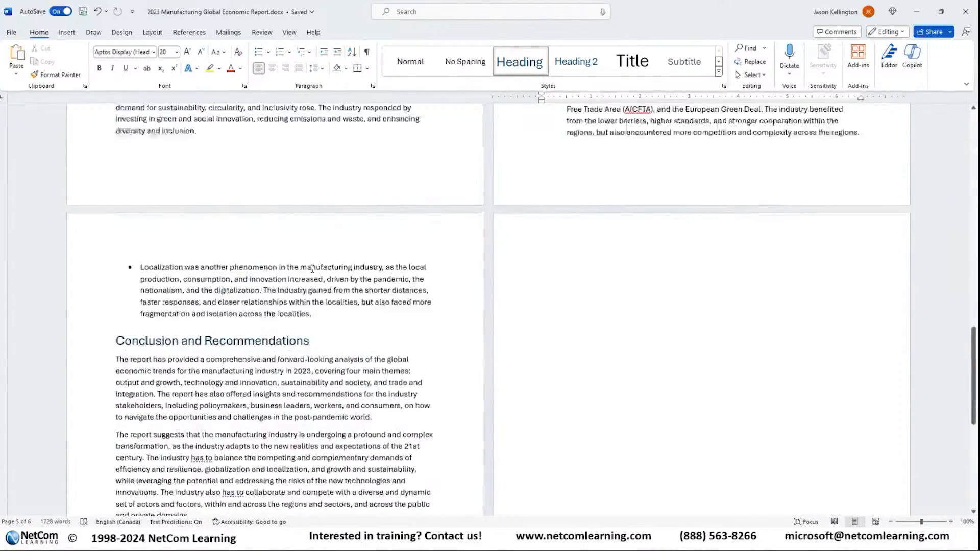
pyautogui.scroll(20, 312, 269)
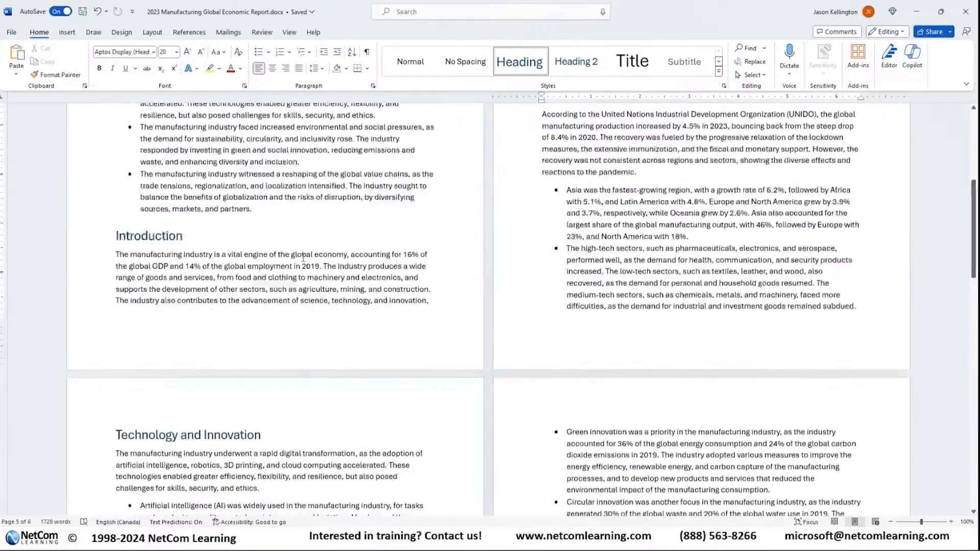
pyautogui.scroll(2, 304, 262)
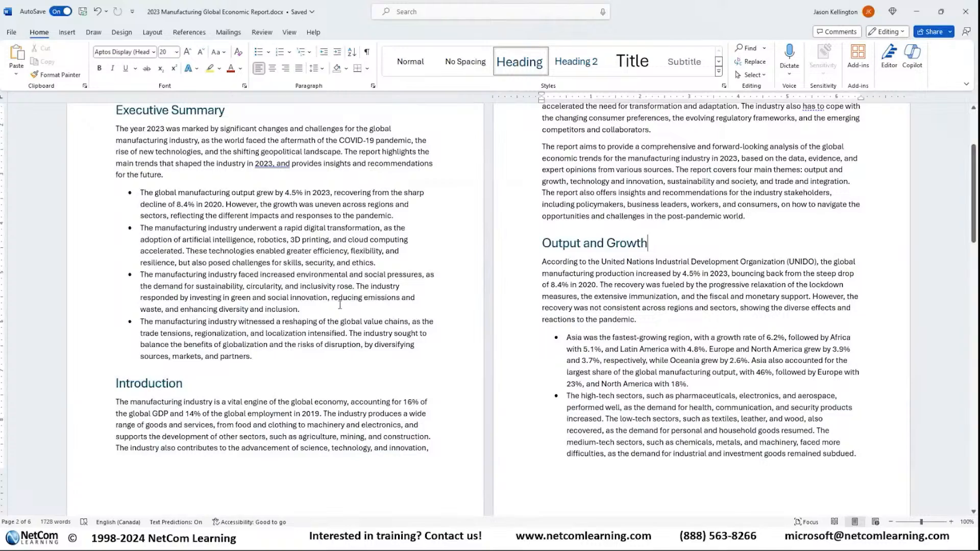
pyautogui.scroll(-5, 656, 413)
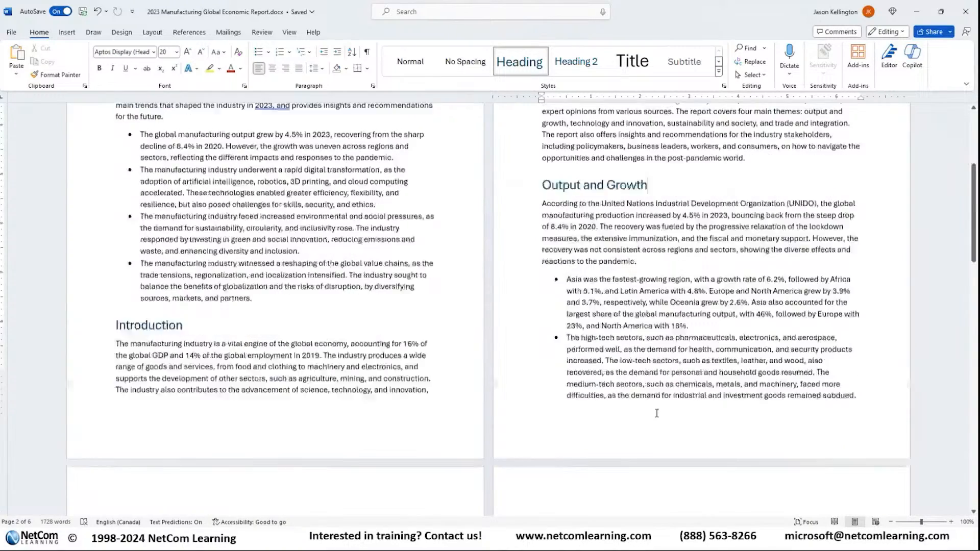
pyautogui.scroll(-5, 656, 416)
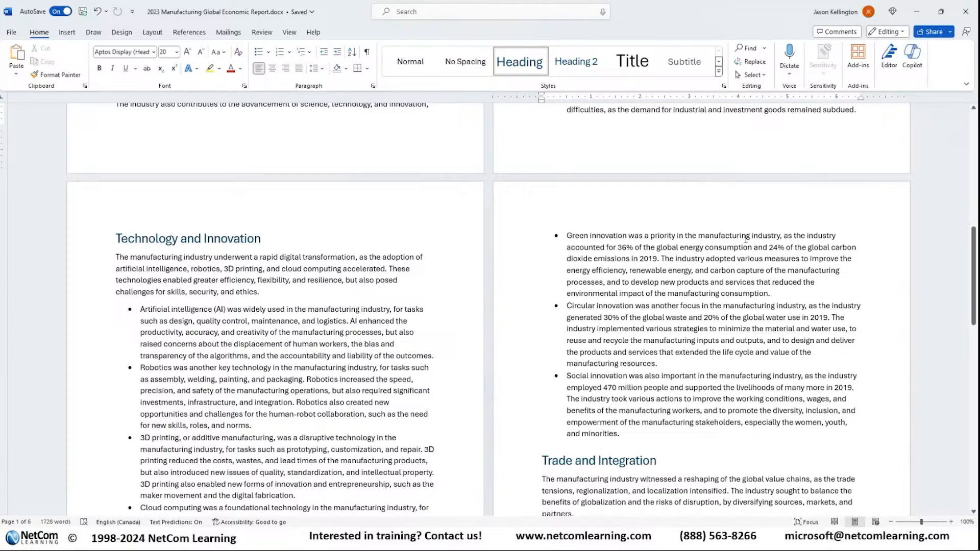
pyautogui.scroll(6, 660, 357)
pyautogui.scroll(3, 661, 352)
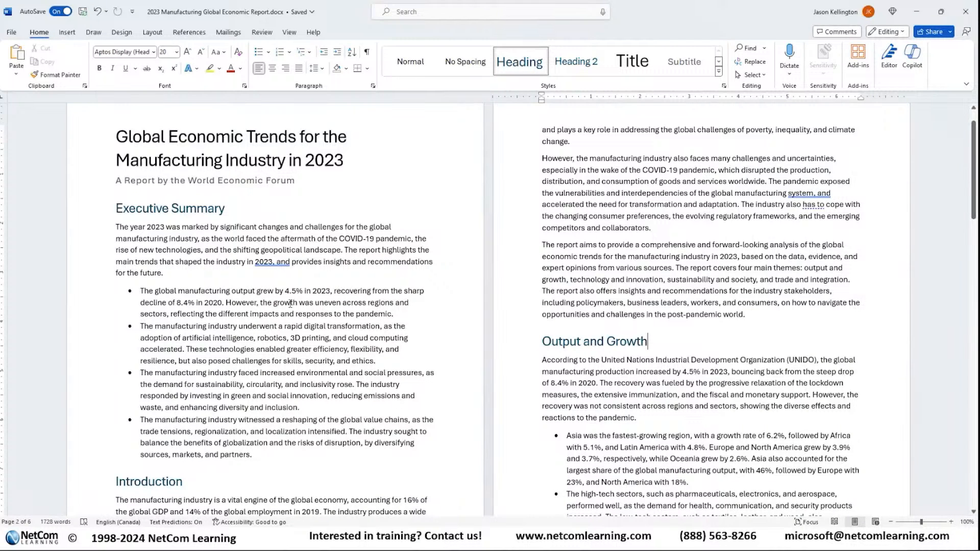
pyautogui.click(174, 275)
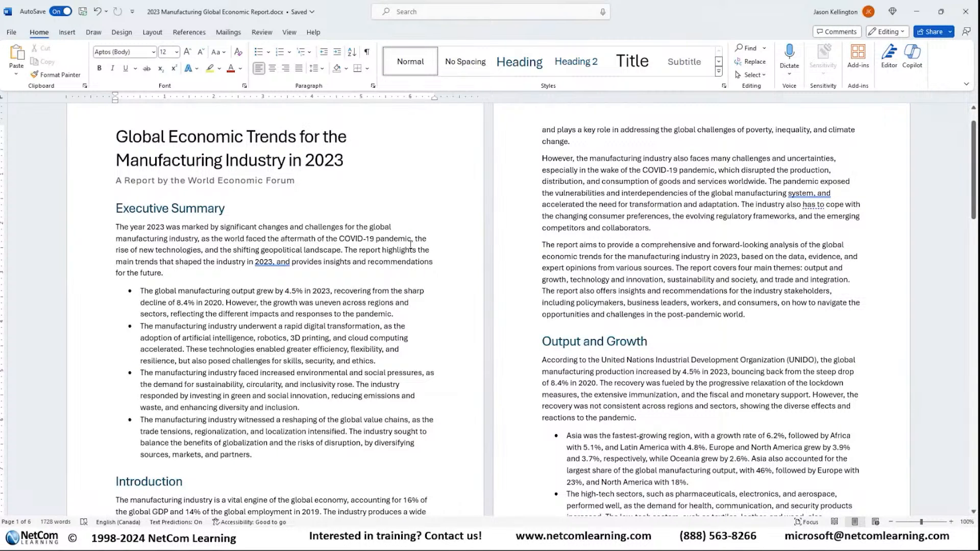
# Step: Insert an empty bullet above the Circular innovation bullet and start a Copilot draft there
pyautogui.scroll(-5, 818, 236)
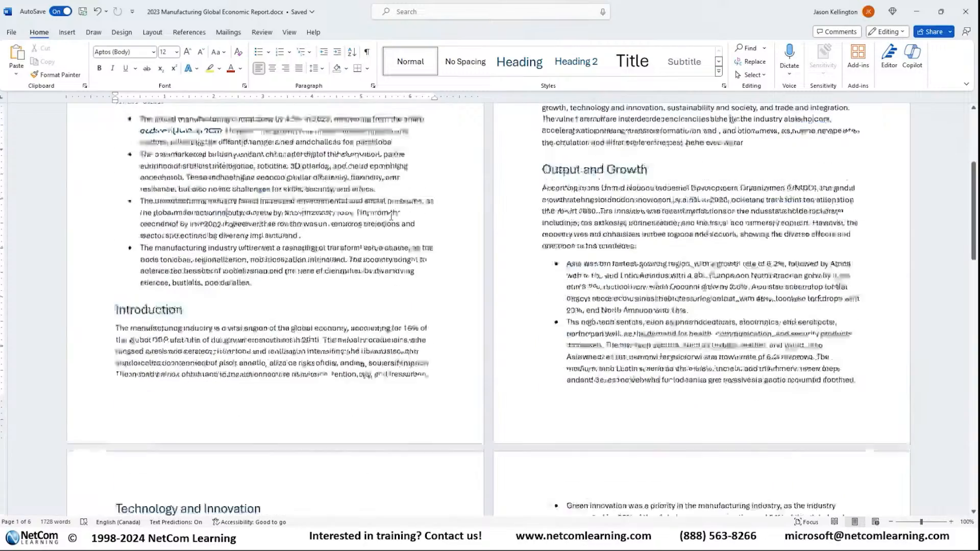
pyautogui.scroll(-9, 818, 236)
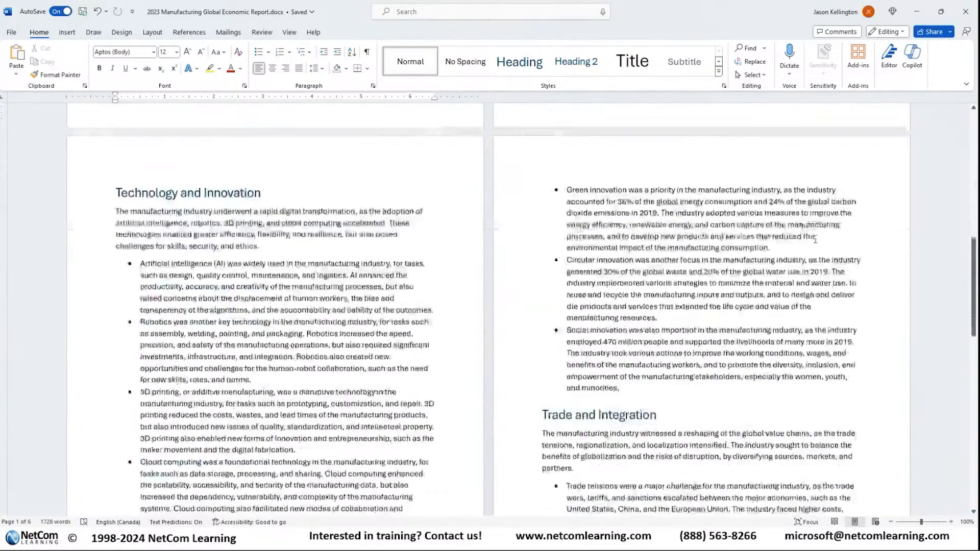
pyautogui.scroll(9, 740, 240)
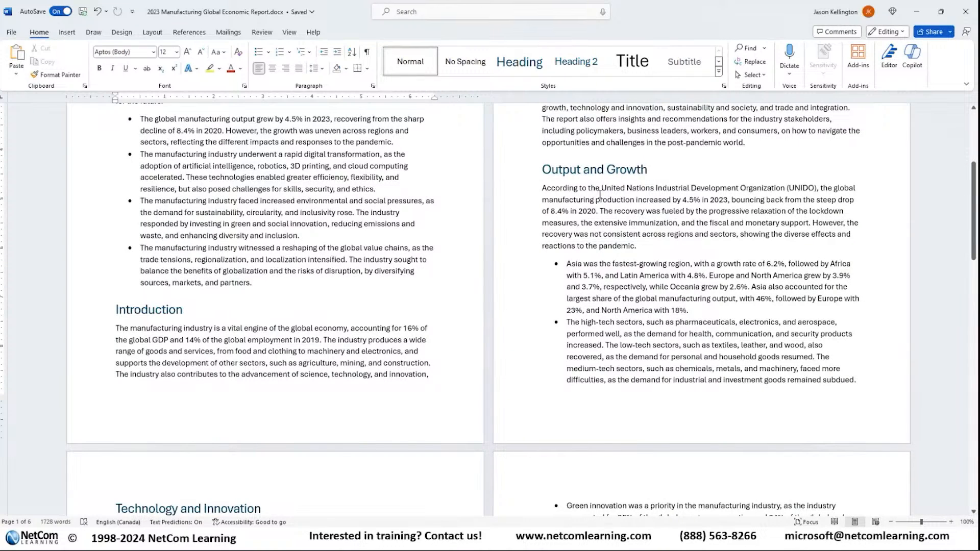
pyautogui.scroll(-2, 600, 194)
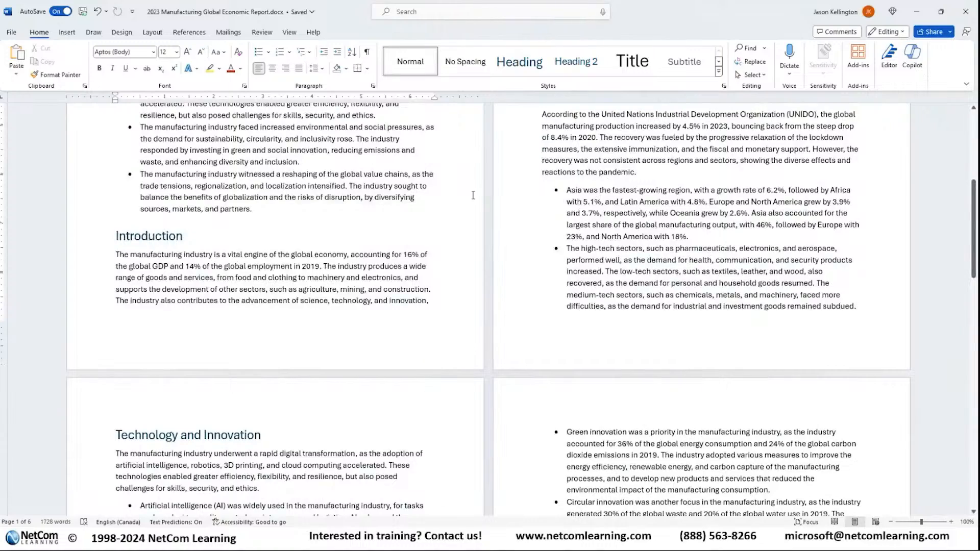
pyautogui.scroll(-5, 639, 186)
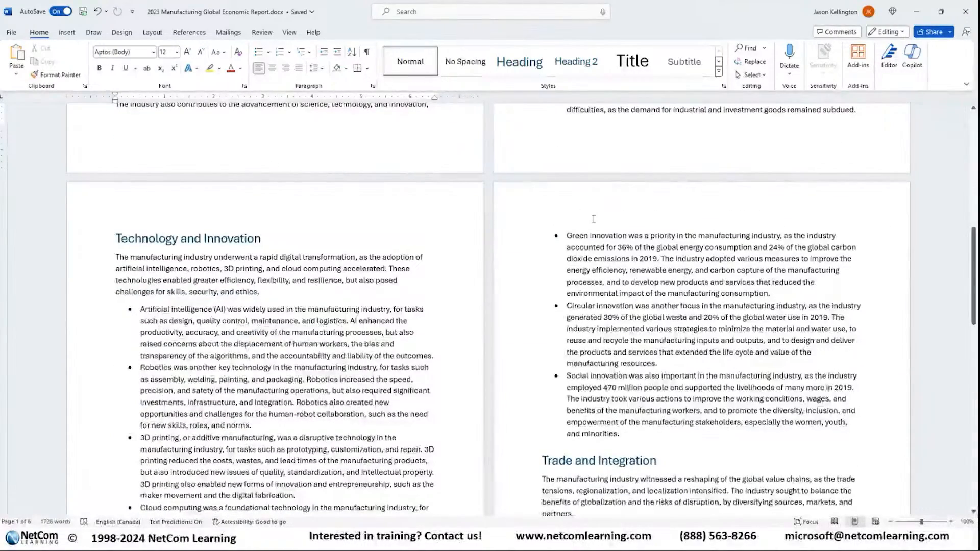
pyautogui.click(565, 305)
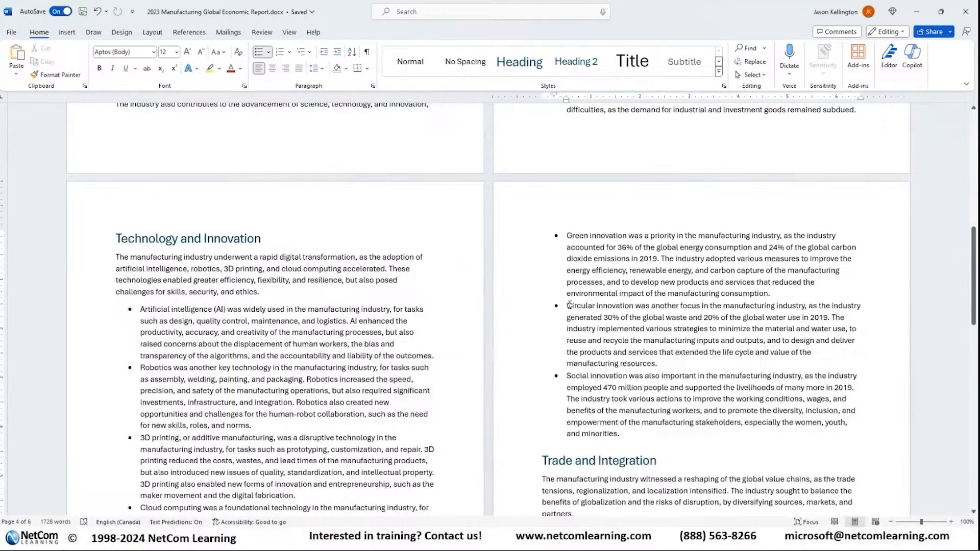
pyautogui.press('Return')
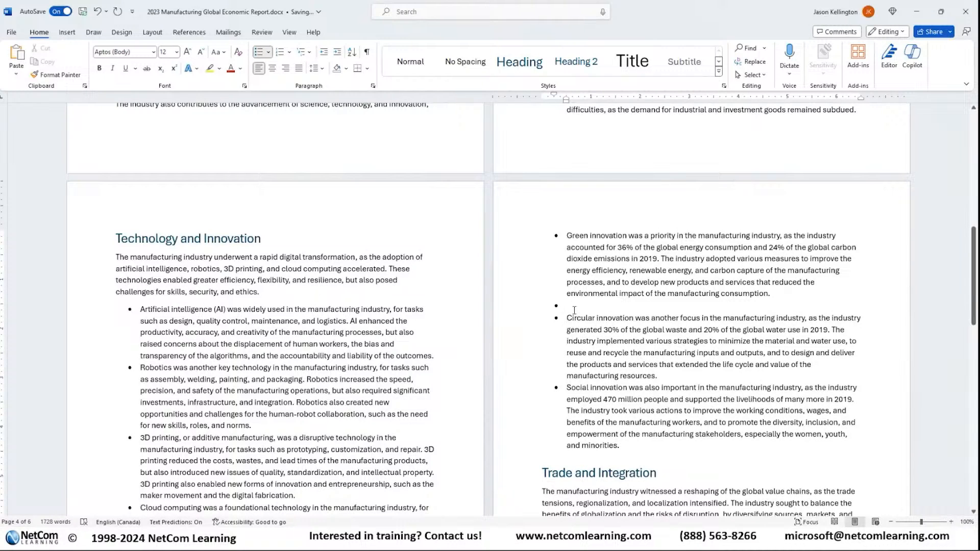
pyautogui.click(572, 308)
pyautogui.click(517, 305)
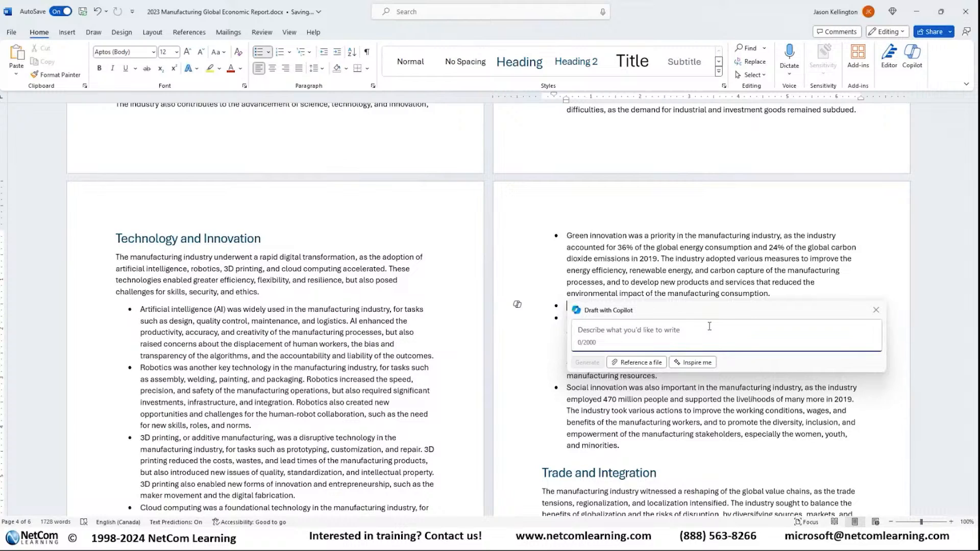
# Step: Have Copilot generate text from the prompt "Add a point discussing the impact of AI and automation on manufacturing facilities."
pyautogui.write('Add a ')
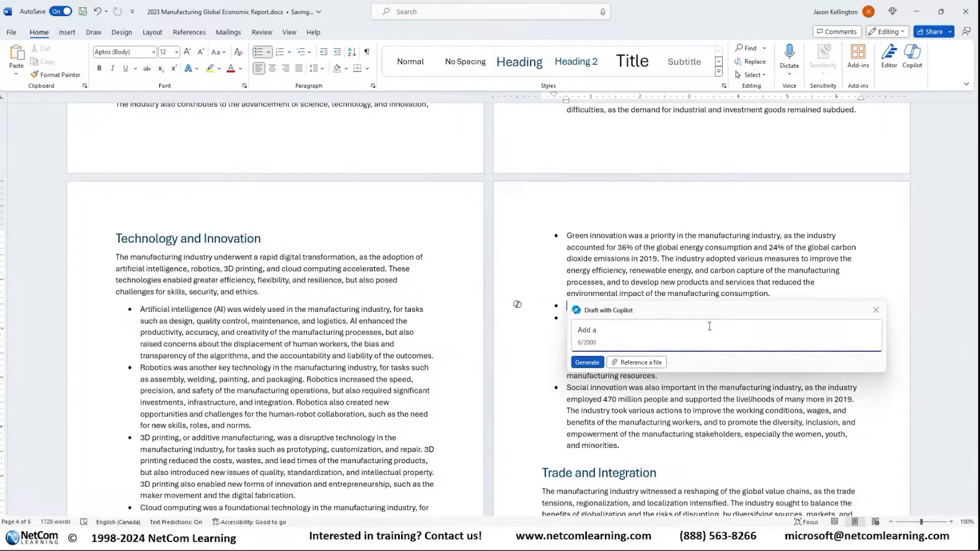
pyautogui.write('point discussing the impatie')
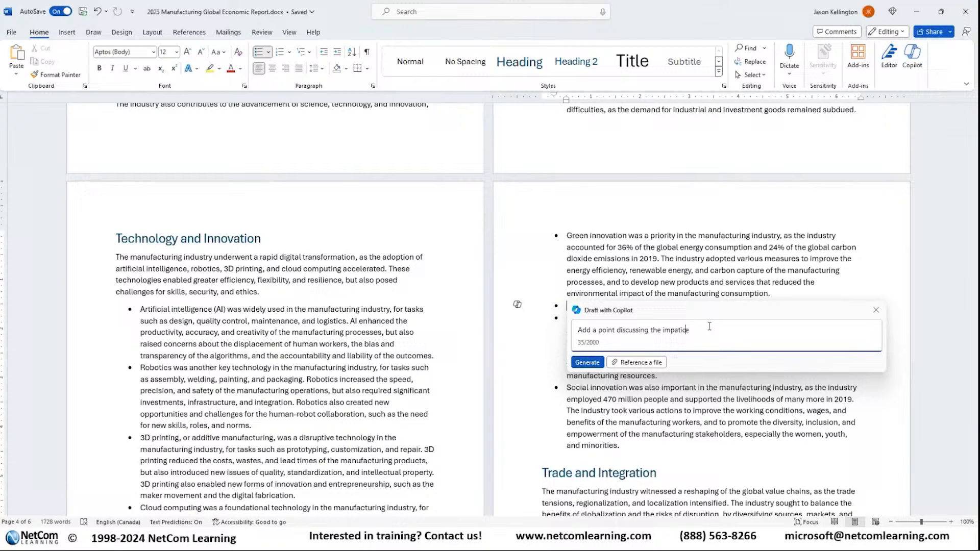
pyautogui.press('BackSpace')
pyautogui.scroll(5, 711, 259)
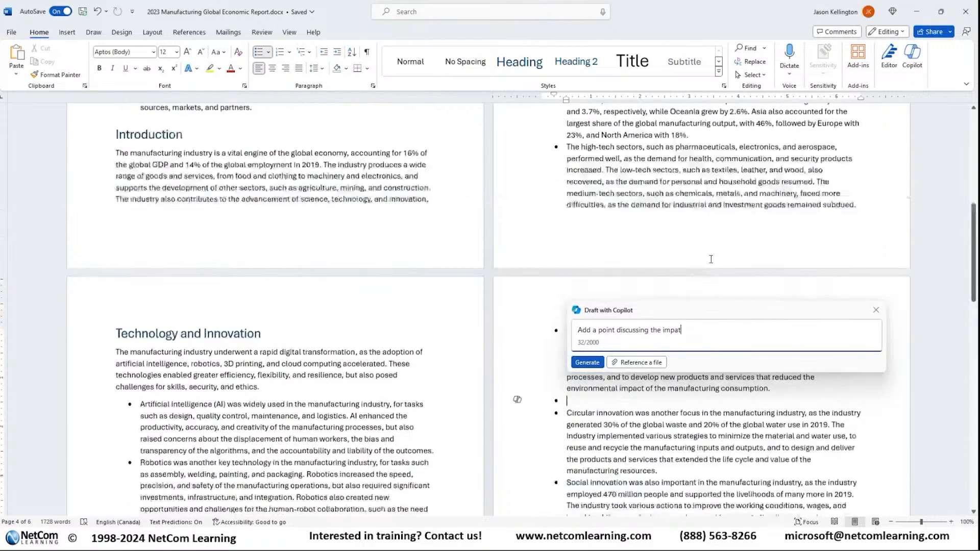
pyautogui.scroll(-5, 711, 262)
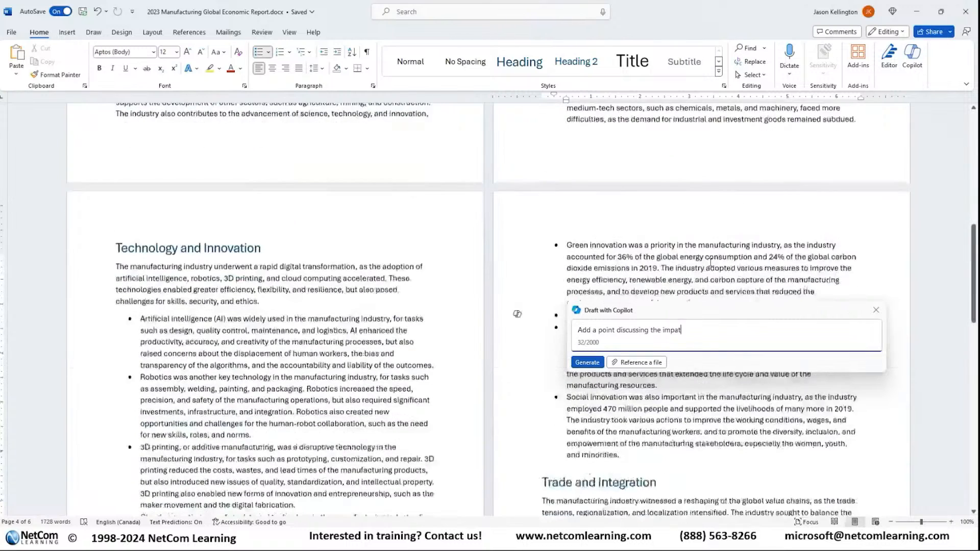
pyautogui.press('BackSpace')
pyautogui.write('ct of')
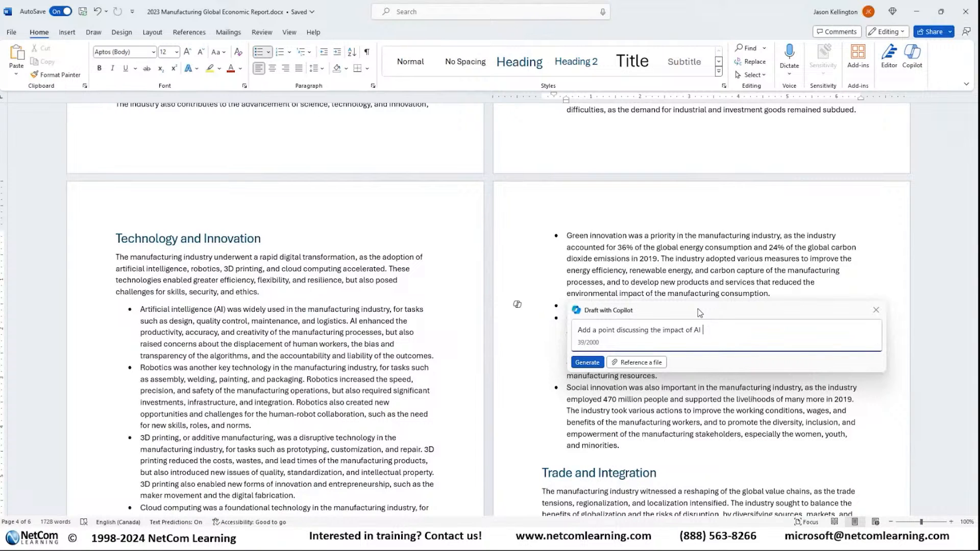
pyautogui.write('AI and uatomati')
pyautogui.press('Delete')
pyautogui.write('utomation on manufacturing facilo')
pyautogui.press('BackSpace')
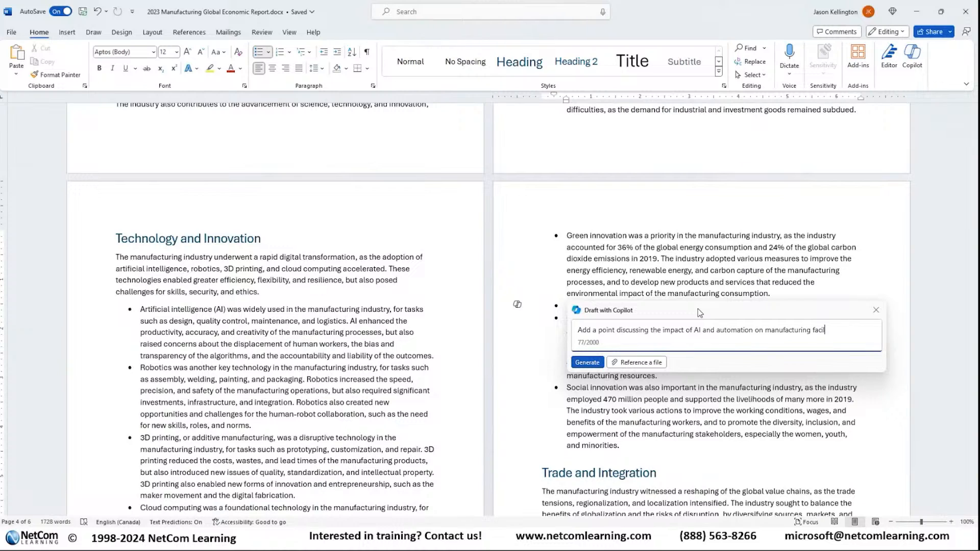
pyautogui.write('ities.')
pyautogui.hotkey('shift', 'Return')
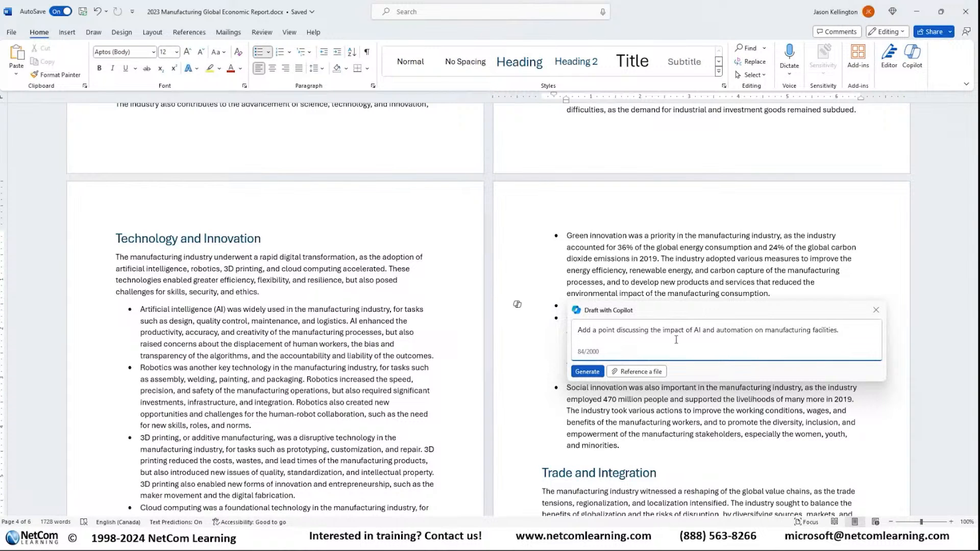
pyautogui.click(592, 372)
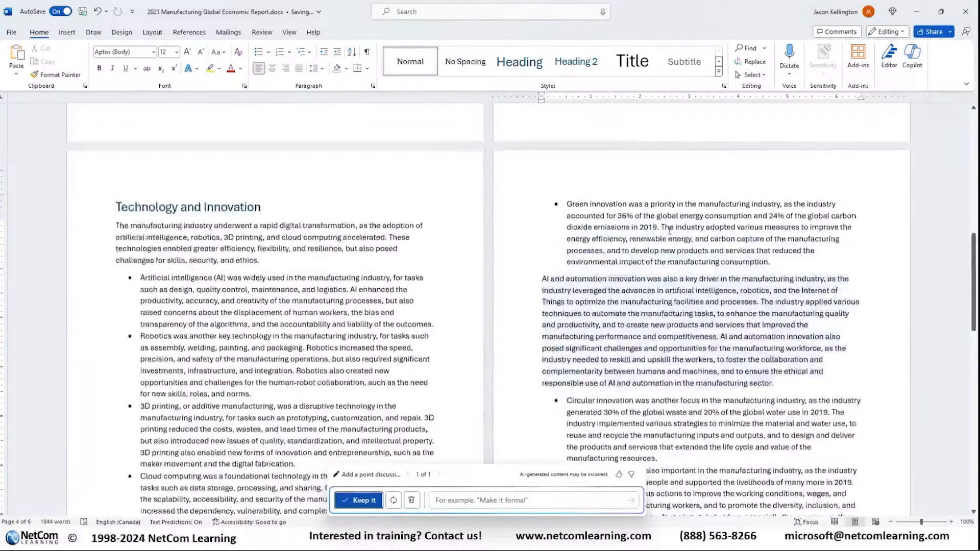
# Step: Format the generated AI and automation paragraph as a bullet matching the surrounding list
pyautogui.scroll(5, 624, 311)
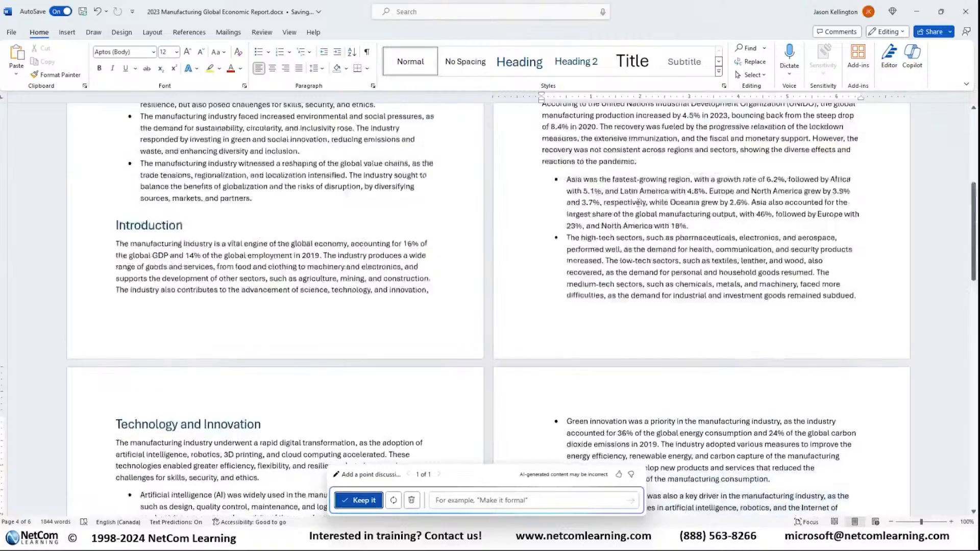
pyautogui.scroll(-5, 636, 210)
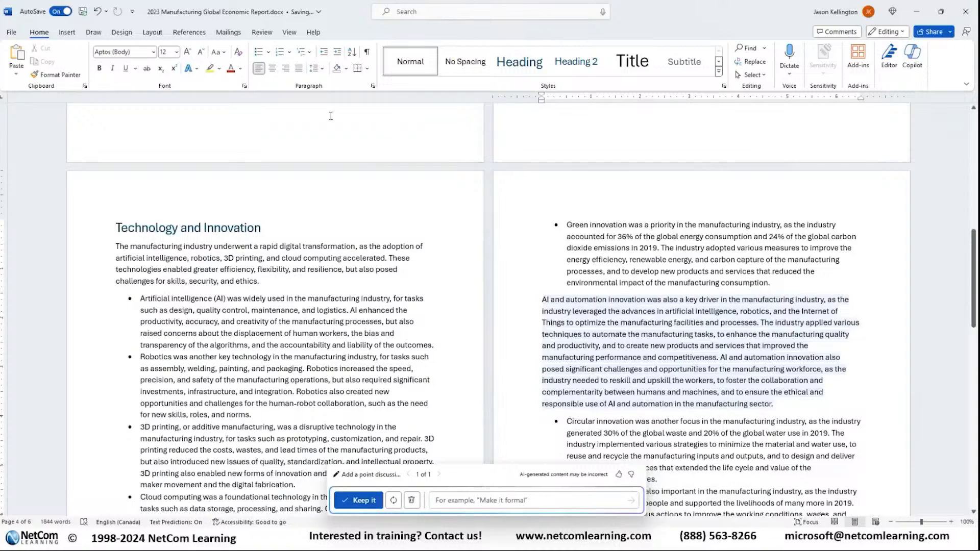
pyautogui.click(259, 52)
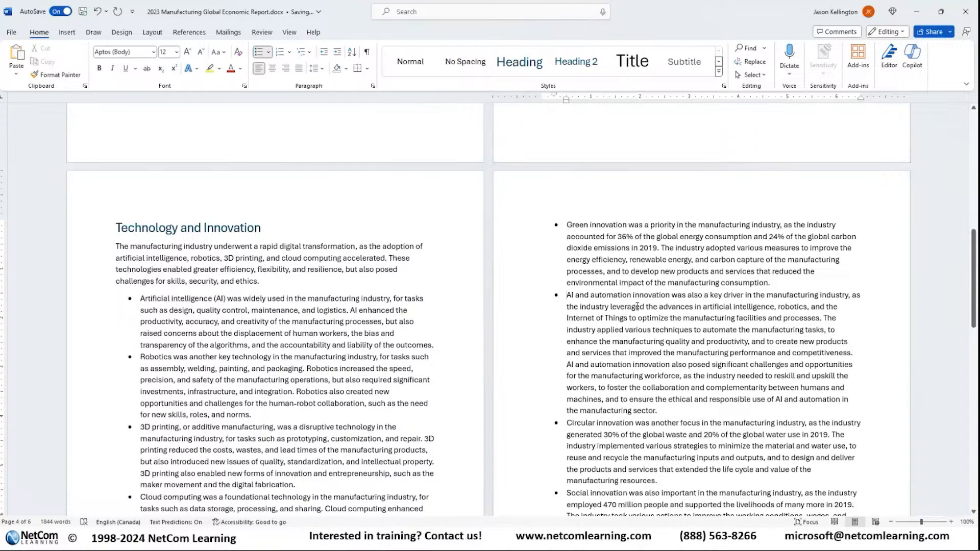
pyautogui.scroll(-2, 637, 308)
pyautogui.scroll(1, 637, 308)
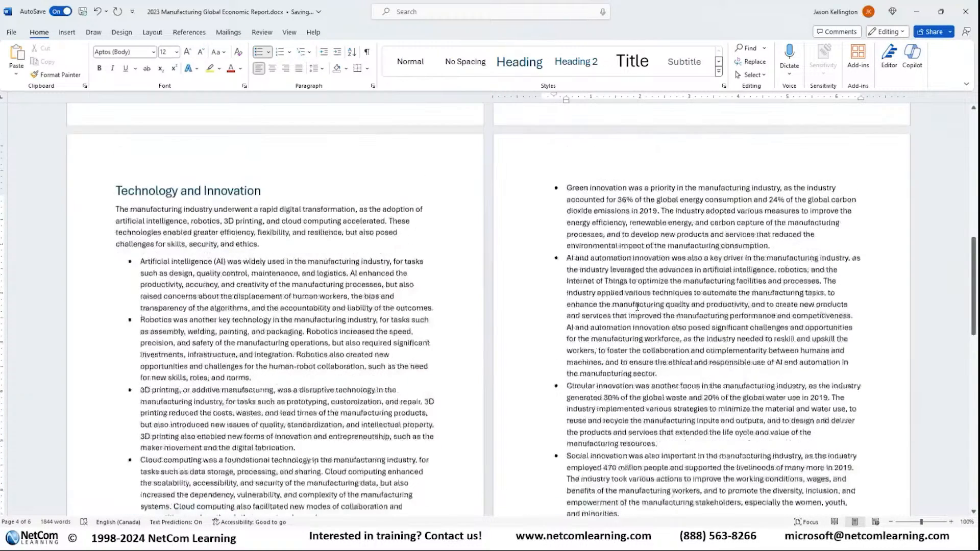
pyautogui.scroll(4, 642, 318)
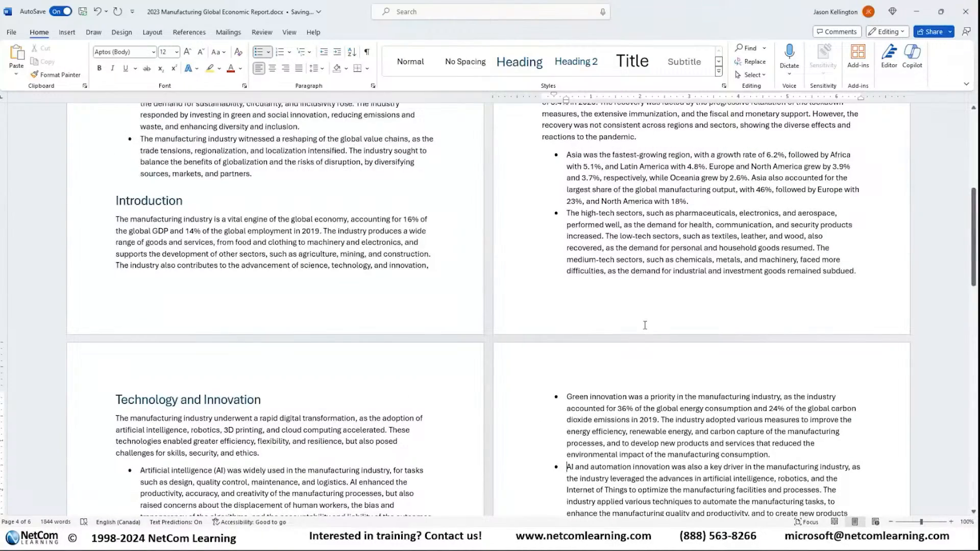
pyautogui.scroll(1, 666, 316)
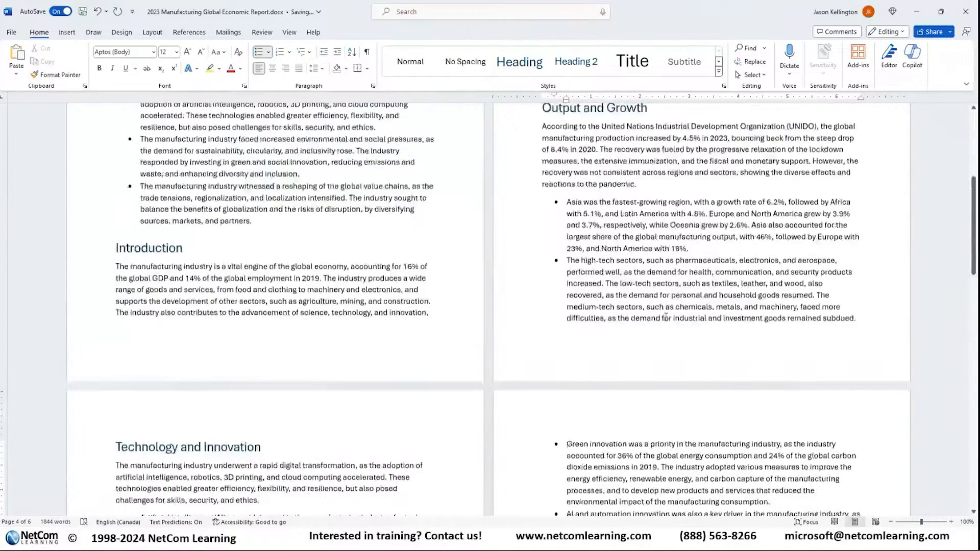
pyautogui.scroll(-8, 665, 317)
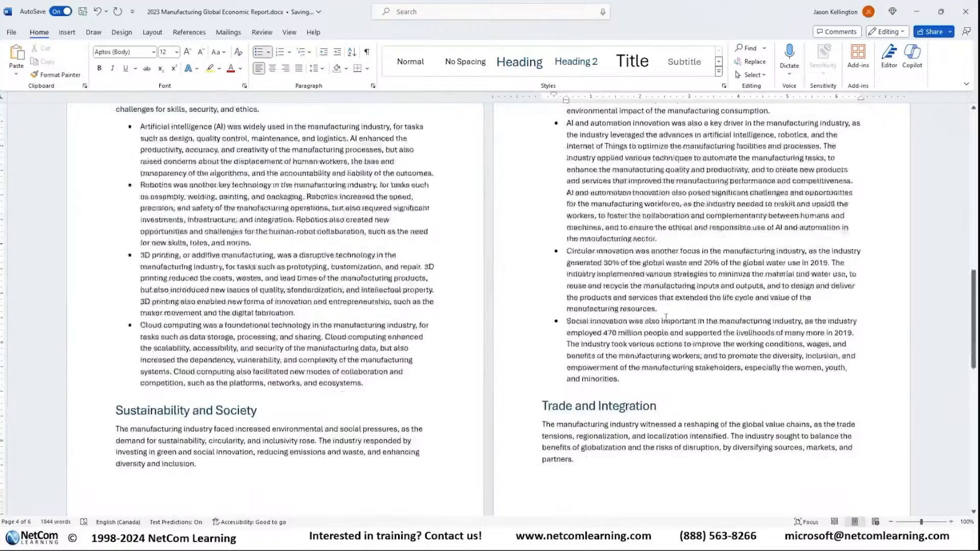
pyautogui.scroll(3, 665, 317)
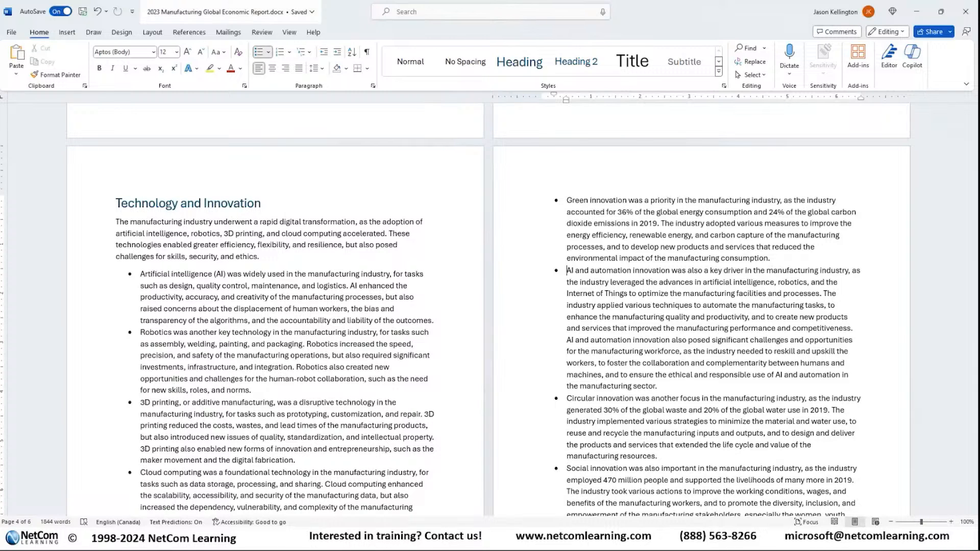
# Step: Open the Copilot chat beside the report and have it summarize the document
pyautogui.click(913, 56)
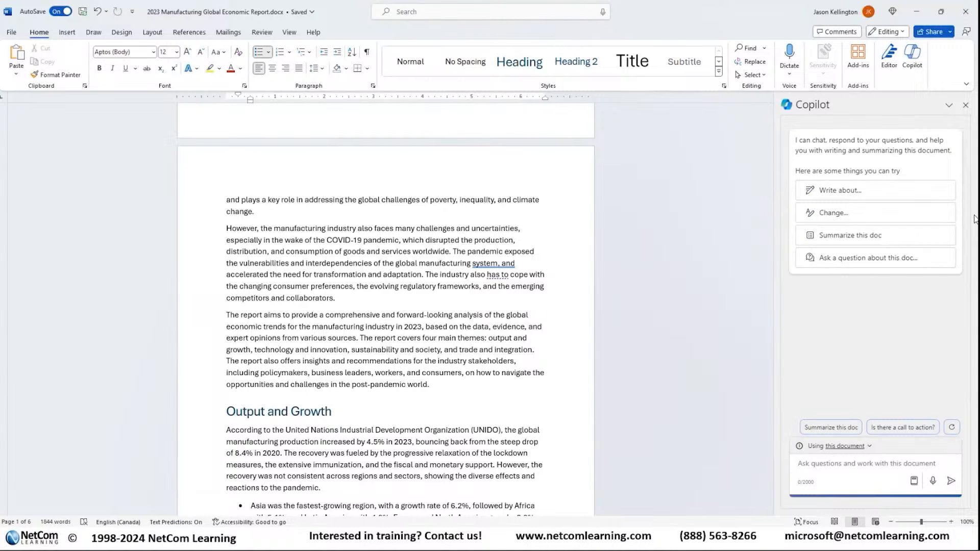
pyautogui.click(855, 193)
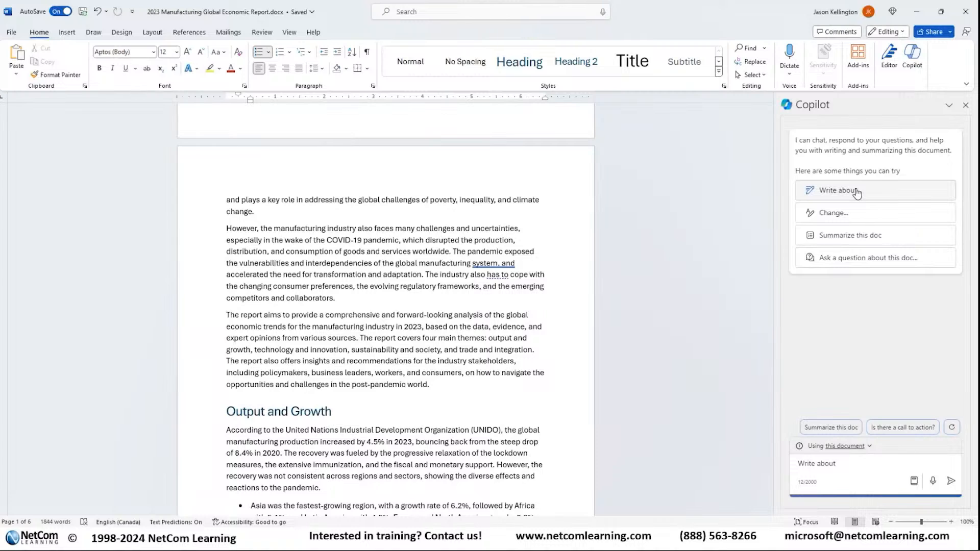
pyautogui.click(859, 219)
pyautogui.click(844, 236)
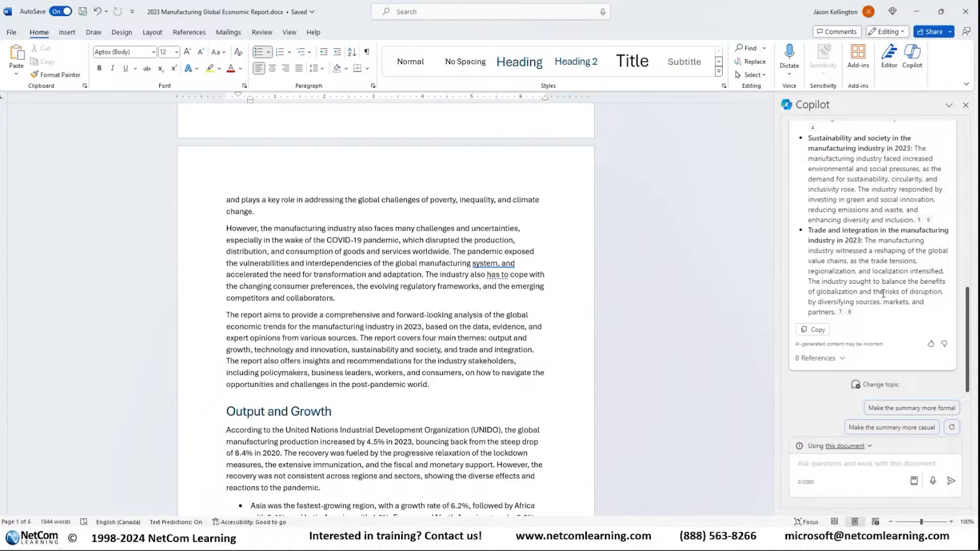
# Step: Trace the summary's Sustainability and society point through its first citation to the source passage in the report
pyautogui.scroll(3, 883, 293)
pyautogui.moveTo(918, 305)
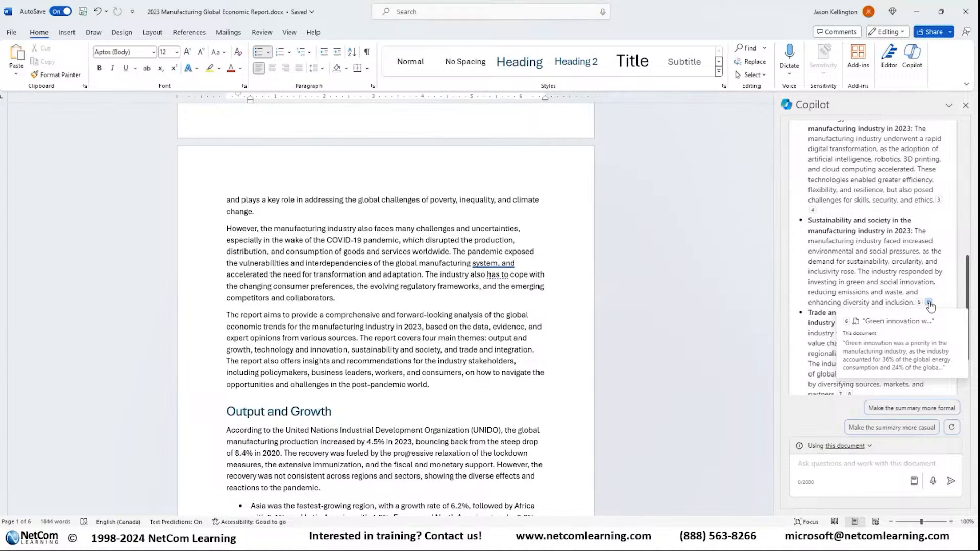
pyautogui.click(920, 303)
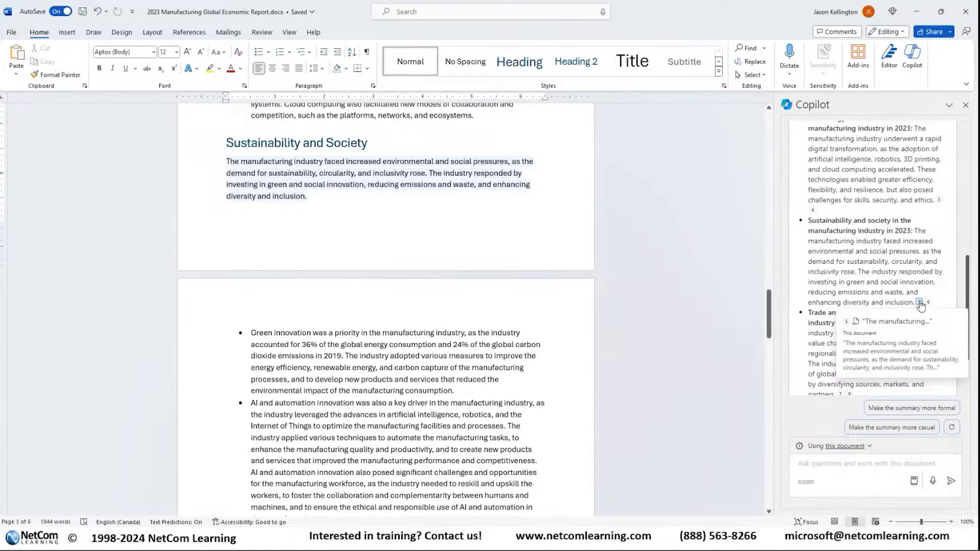
pyautogui.click(629, 234)
pyautogui.scroll(1, 629, 233)
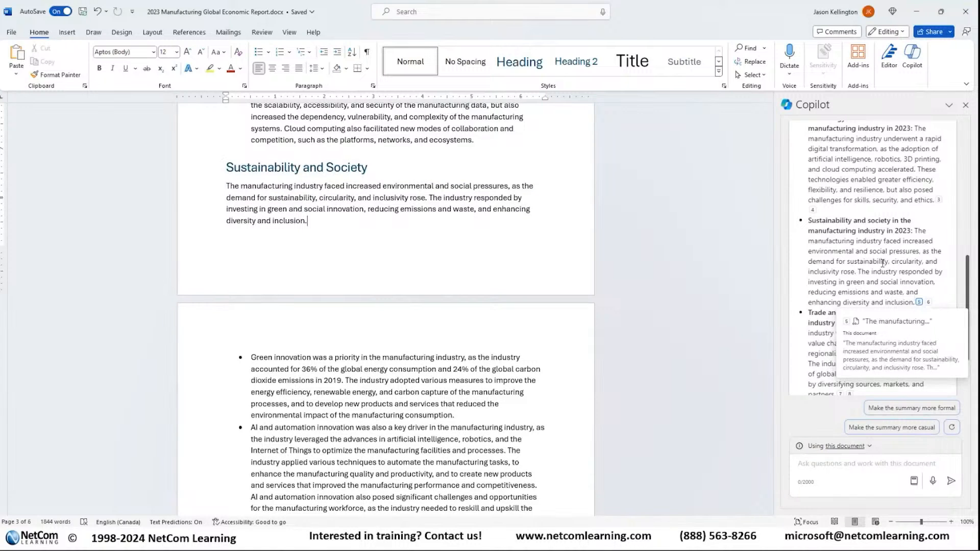
# Step: Review the main ideas in Copilot's summary and copy the whole summary
pyautogui.scroll(8, 882, 263)
pyautogui.scroll(-4, 886, 263)
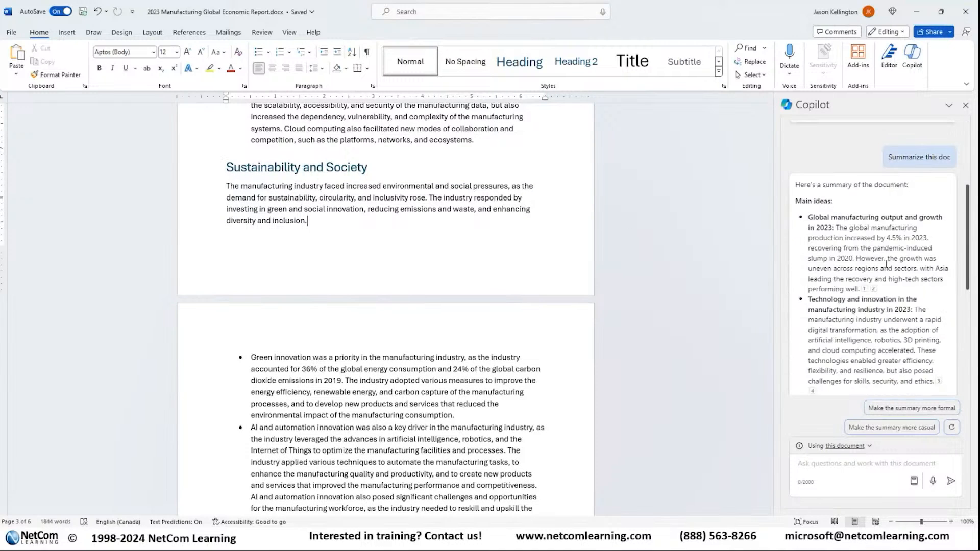
pyautogui.scroll(-5, 886, 263)
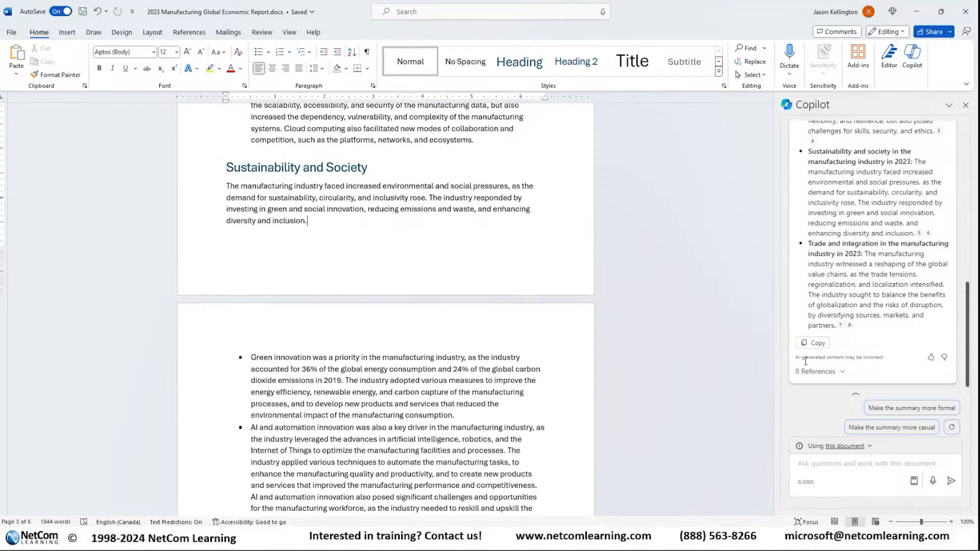
pyautogui.click(812, 346)
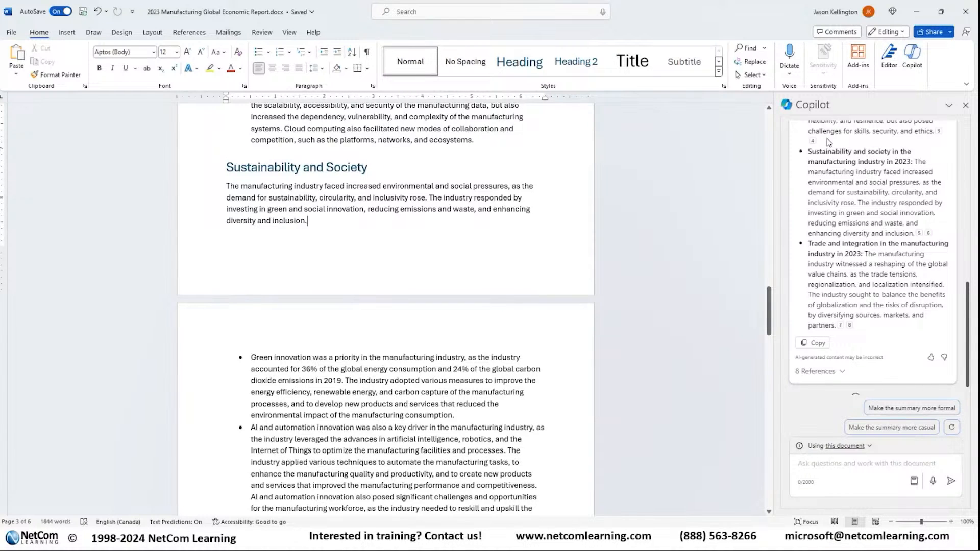
pyautogui.click(811, 343)
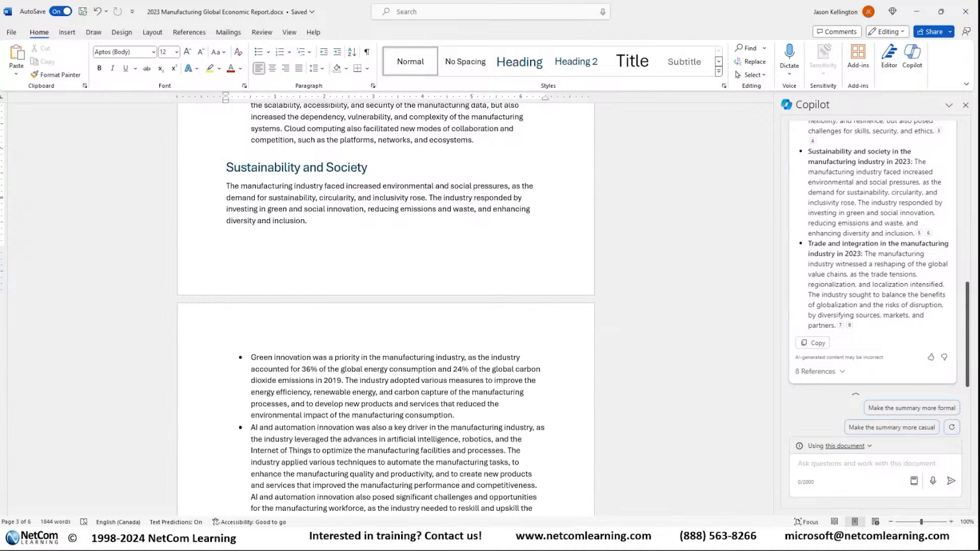
# Step: Switch to the blank PowerPoint presentation and maximize its window
pyautogui.moveTo(364, 0); pyautogui.dragTo(406, 155)
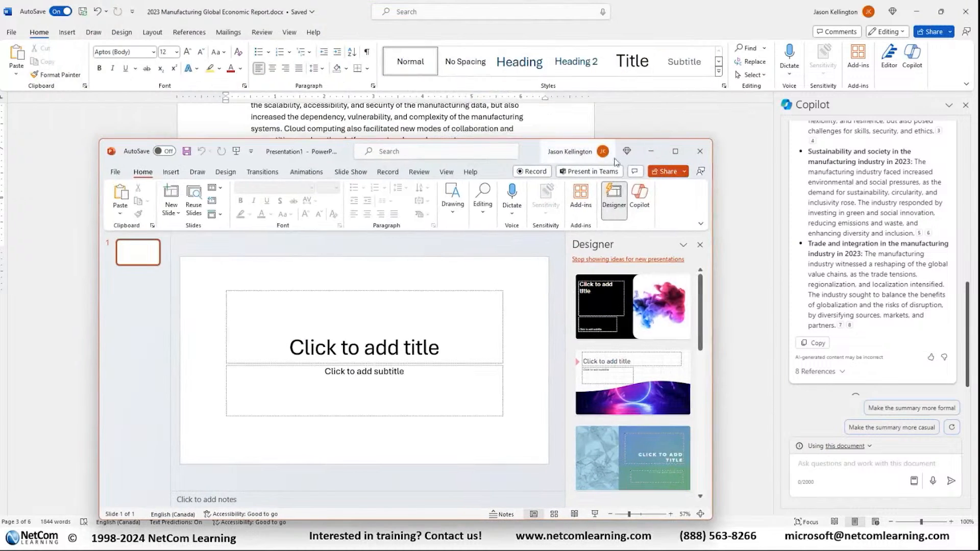
pyautogui.click(679, 153)
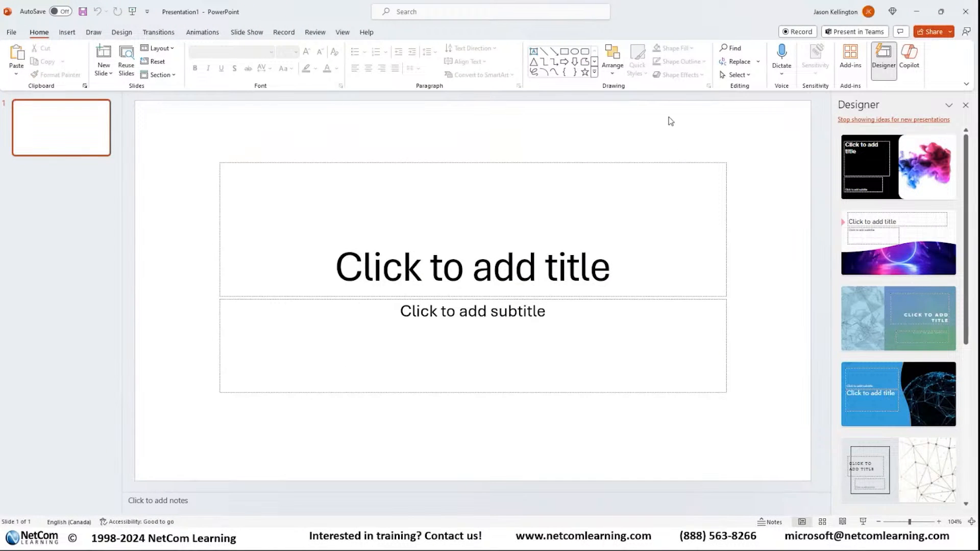
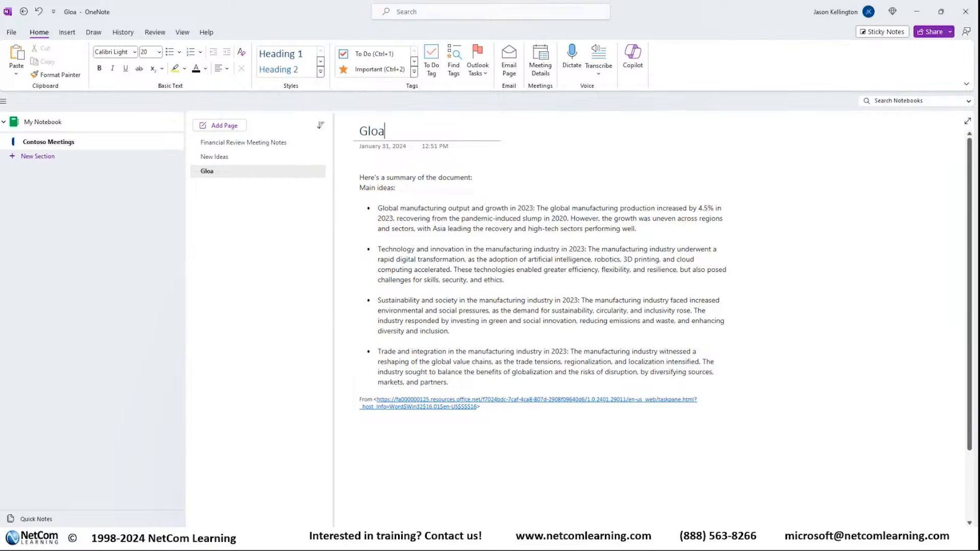
# Step: Title the notebook page holding the pasted summary "Manufacturing Global Economic Trends summary"
pyautogui.press('BackSpace')
pyautogui.press('BackSpace')
pyautogui.press('BackSpace')
pyautogui.write('bal Econ')
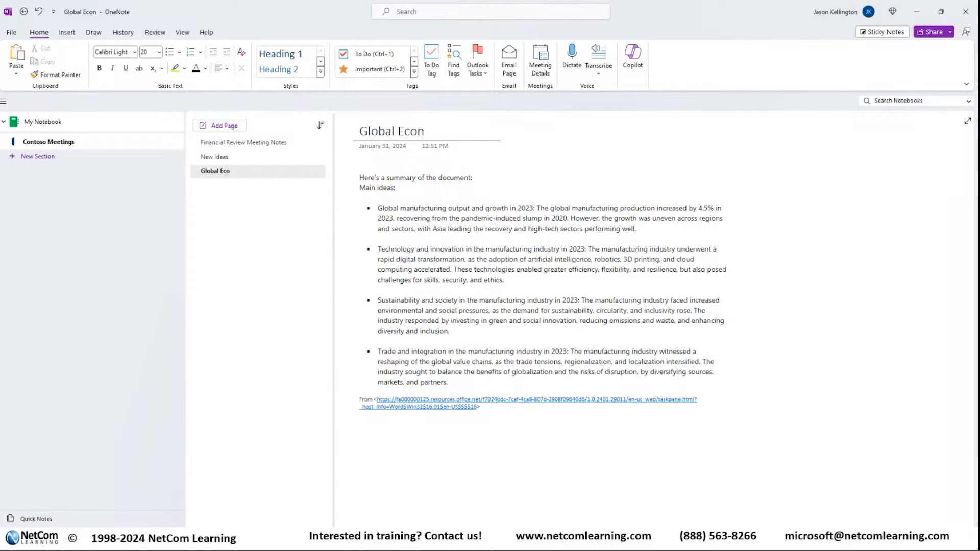
pyautogui.write('omic')
pyautogui.press('Home')
pyautogui.write('Manufac')
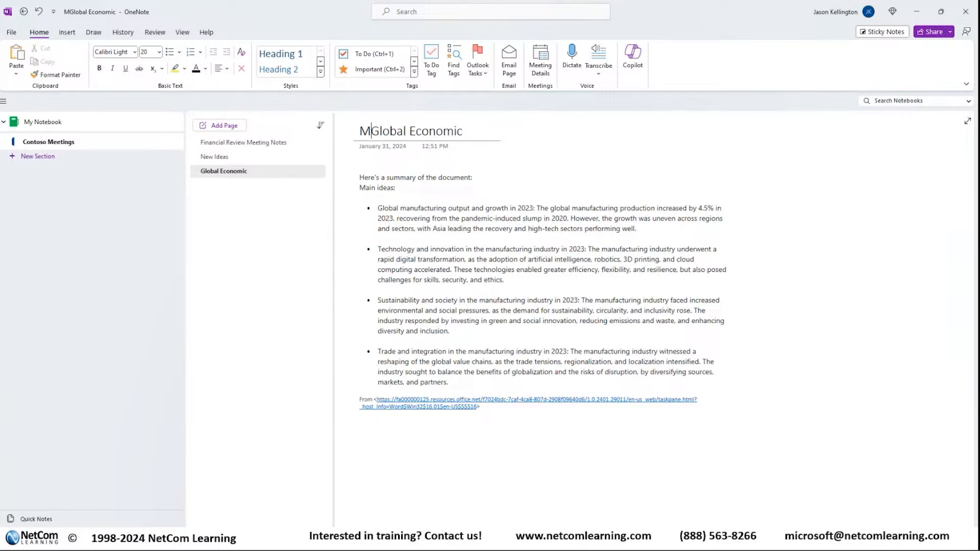
pyautogui.write('ur')
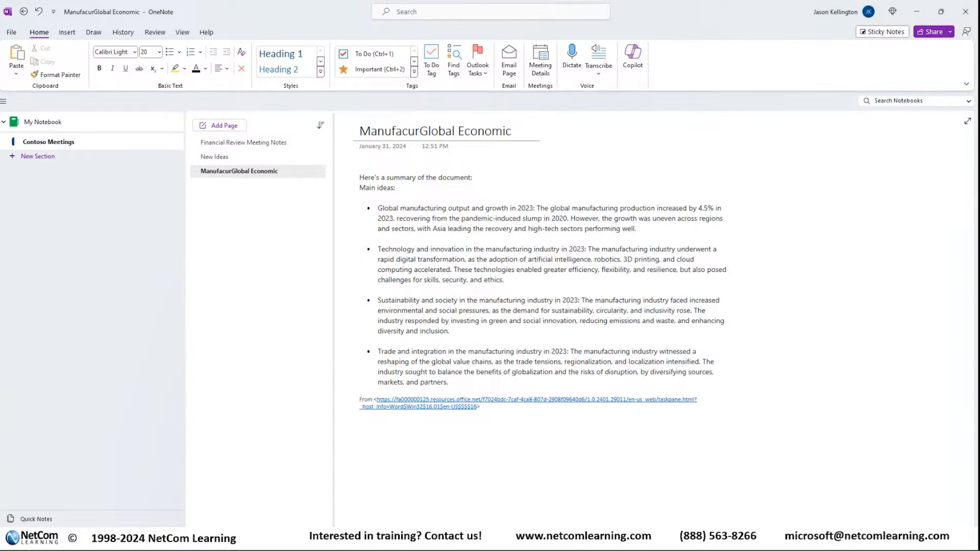
pyautogui.press('BackSpace')
pyautogui.press('BackSpace')
pyautogui.write('turing Global')
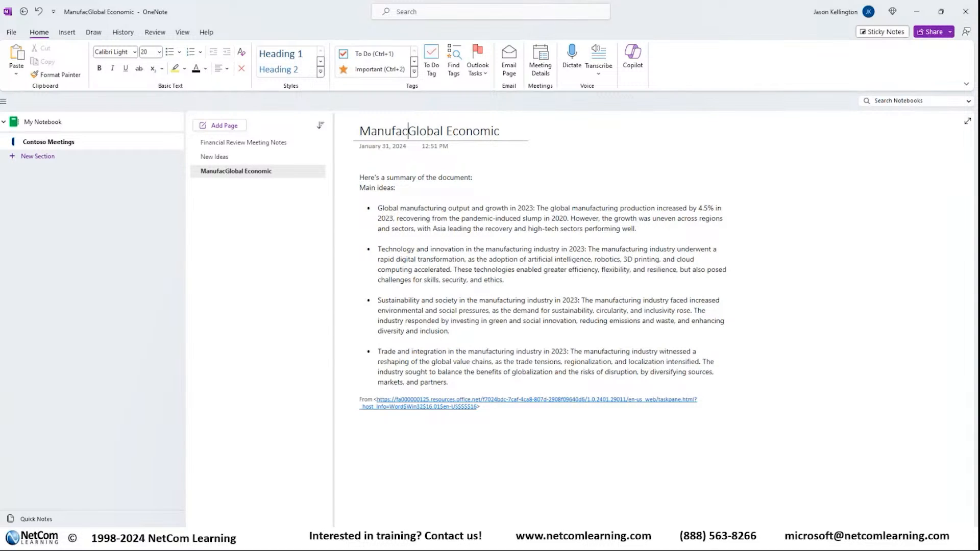
pyautogui.write(' Economic Trends')
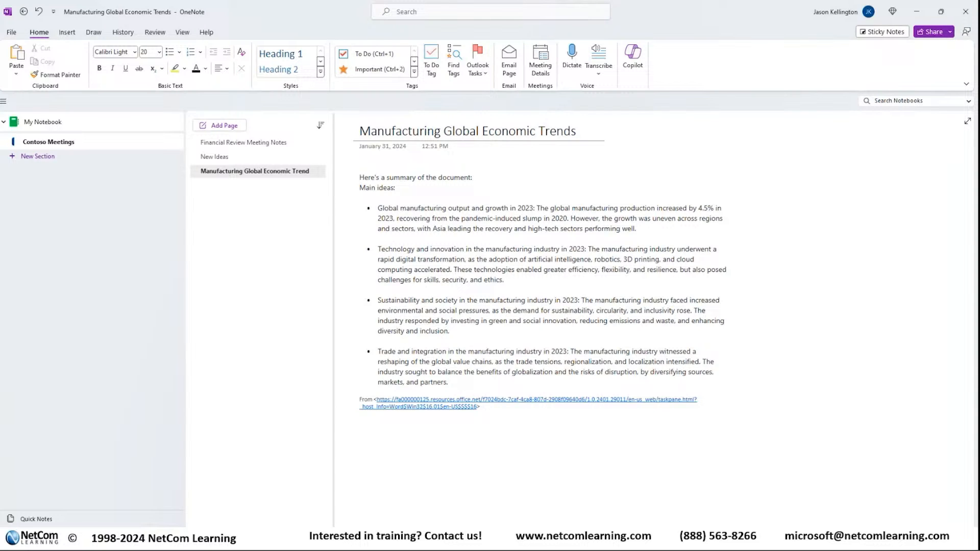
pyautogui.write(' summary')
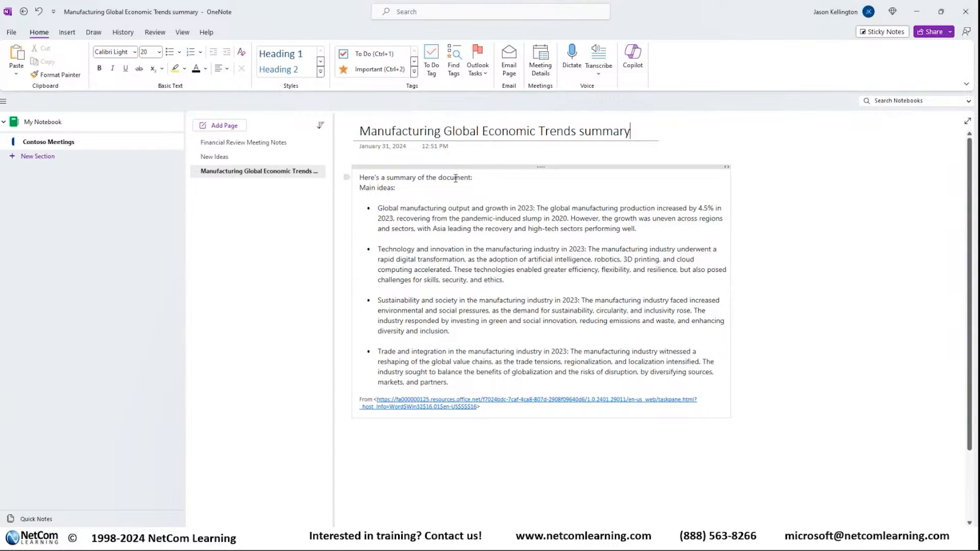
# Step: Delete the "From" source link line beneath the pasted summary
pyautogui.moveTo(490, 412); pyautogui.dragTo(328, 391)
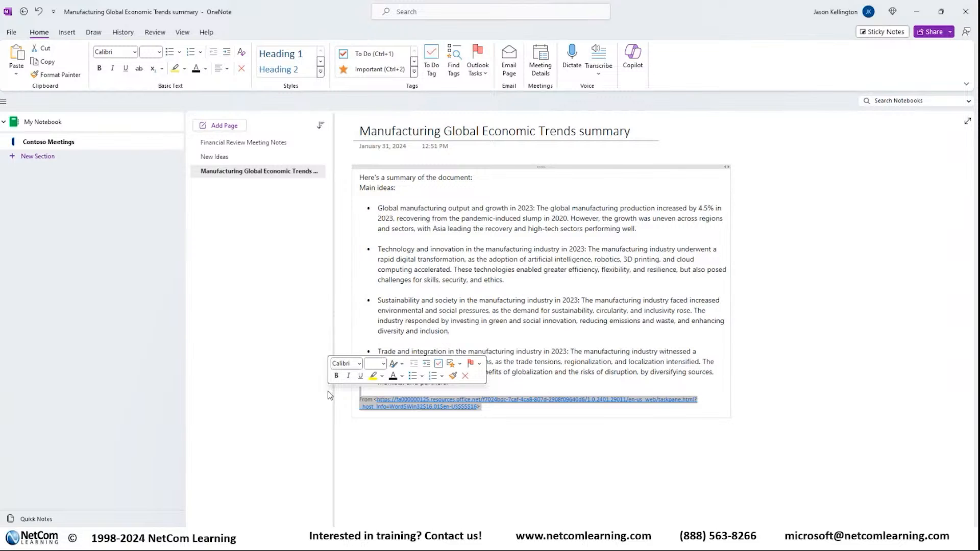
pyautogui.press('Delete')
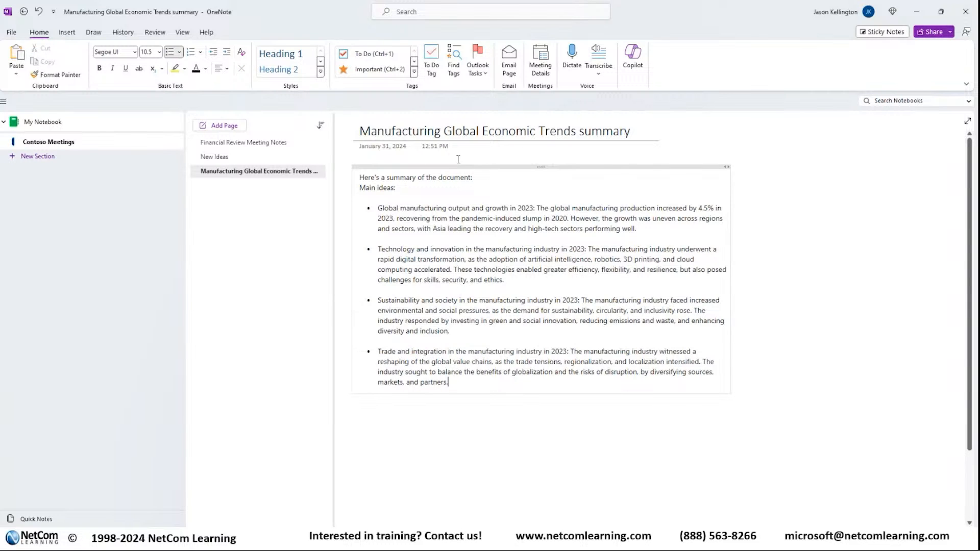
pyautogui.moveTo(458, 168); pyautogui.dragTo(458, 171)
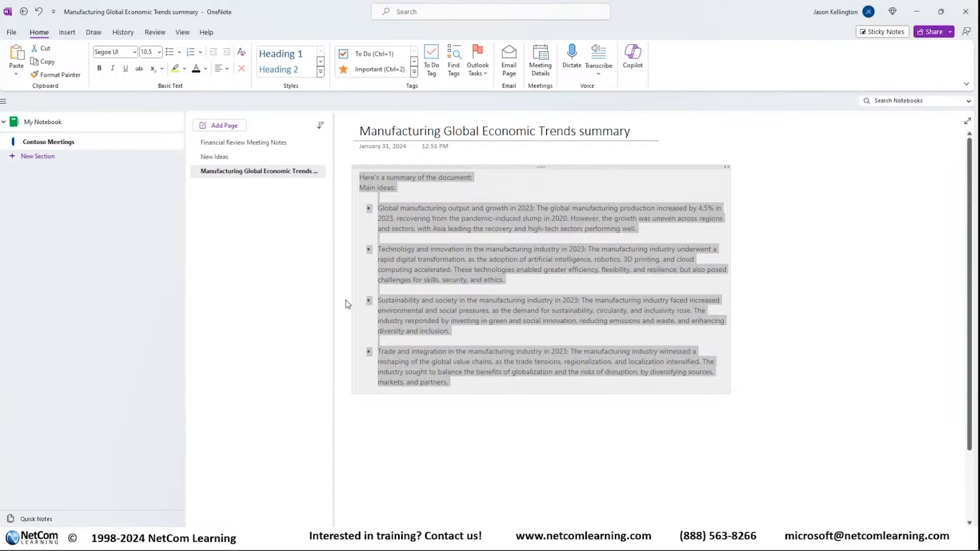
pyautogui.click(528, 428)
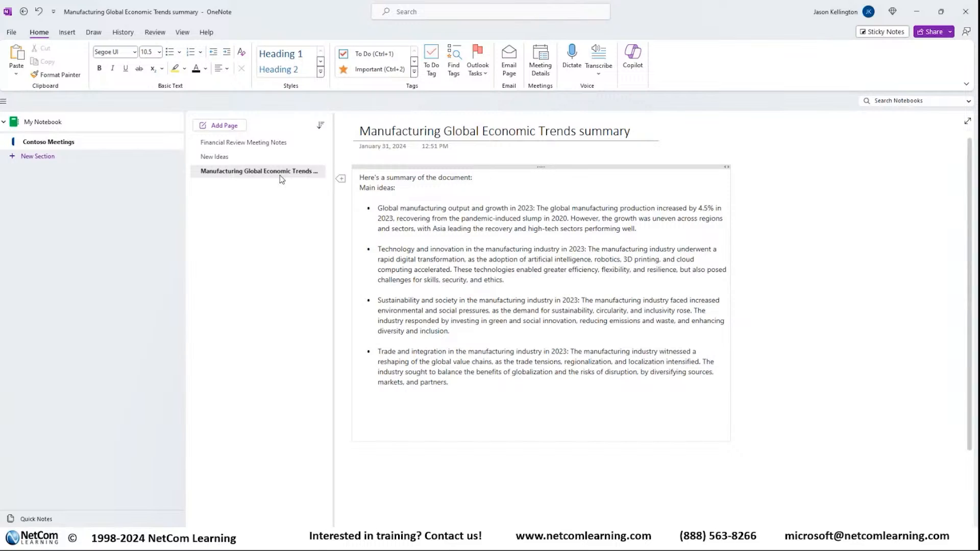
# Step: Open the New Ideas page, start a new line below its text and bring up Copilot
pyautogui.click(212, 157)
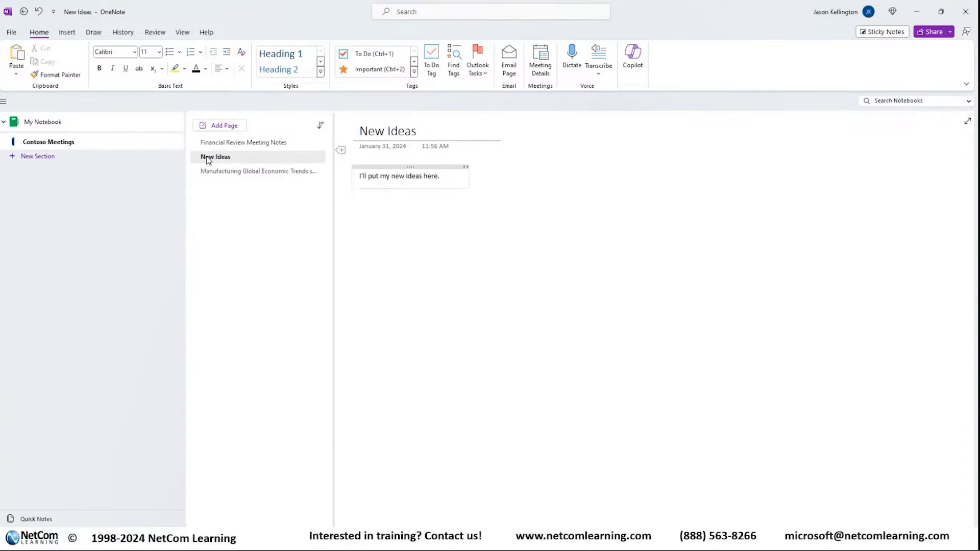
pyautogui.press('Return')
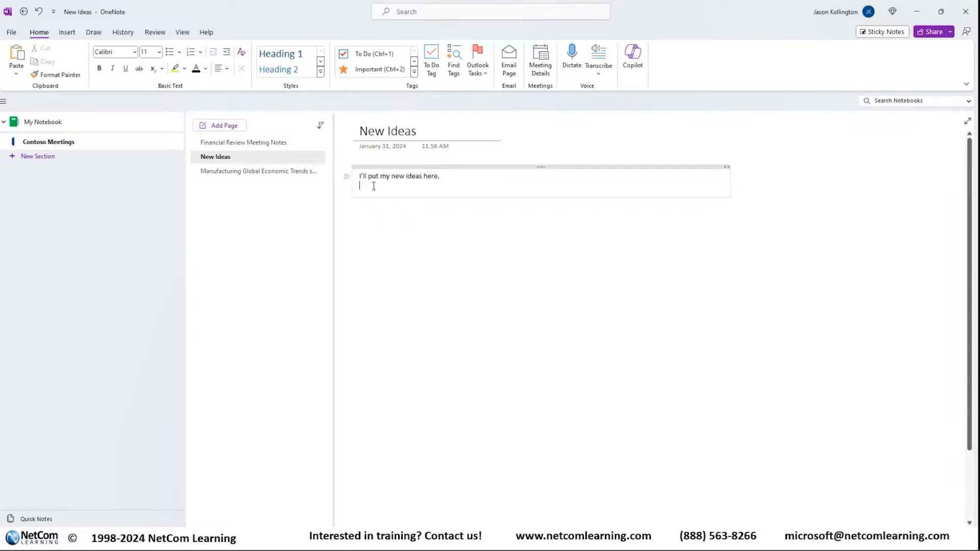
pyautogui.click(633, 59)
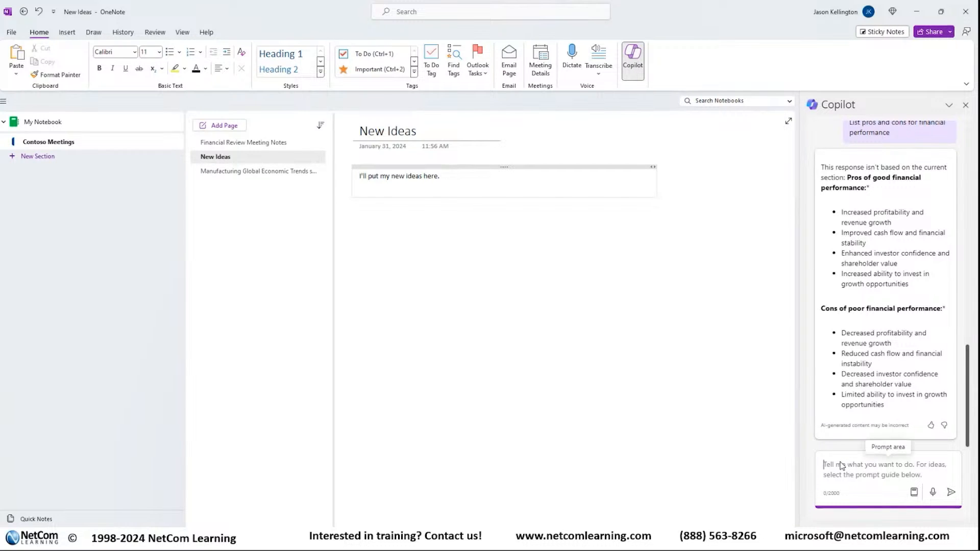
# Step: Ask Copilot "Give me 10 ideas for initiating economic growth in the manufacturing industry"
pyautogui.write('Give me ')
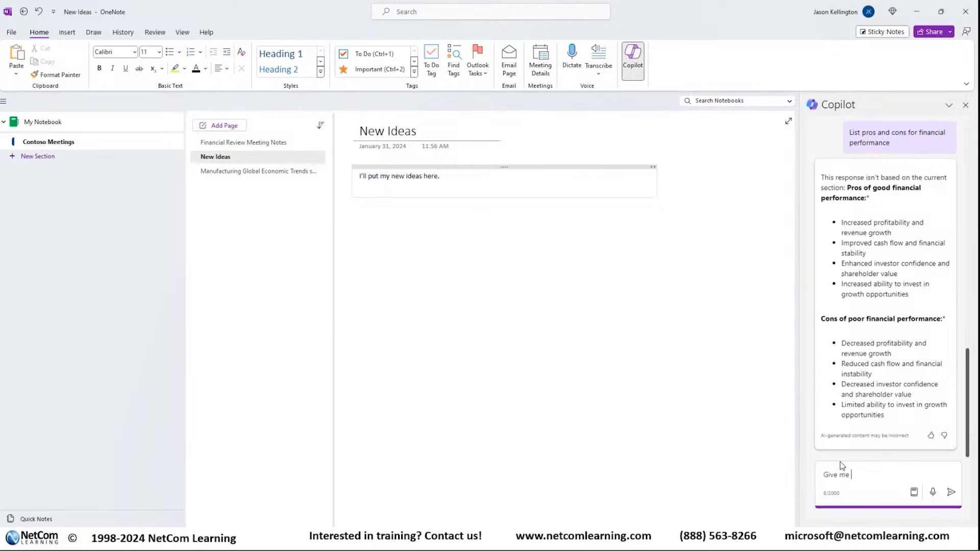
pyautogui.write('10 idead')
pyautogui.press('BackSpace')
pyautogui.write('s for')
pyautogui.write('inis')
pyautogui.press('BackSpace')
pyautogui.write('tiating growth in the ')
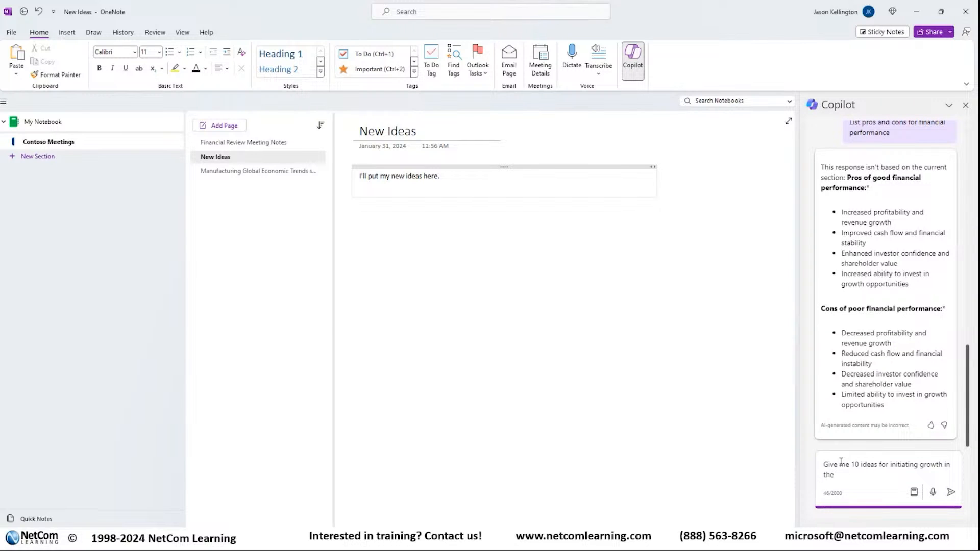
pyautogui.write('manufacturing industry')
pyautogui.press('Up')
pyautogui.hotkey('ctrl', 'Right')
pyautogui.write('econ')
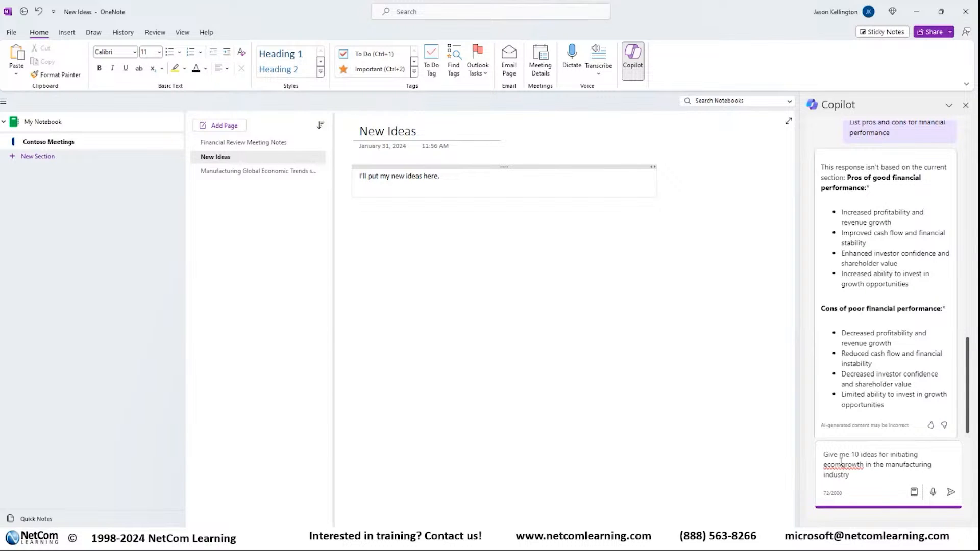
pyautogui.write('omic')
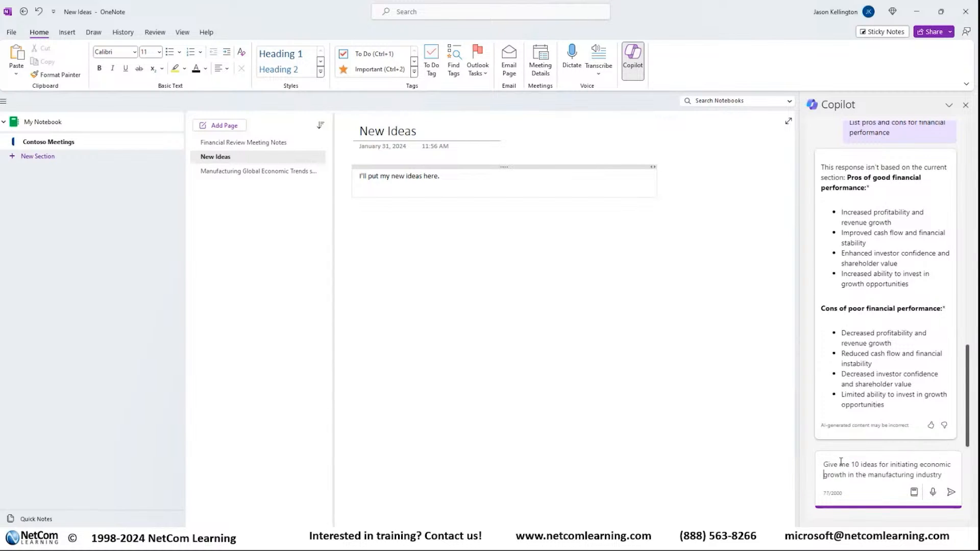
pyautogui.press('Return')
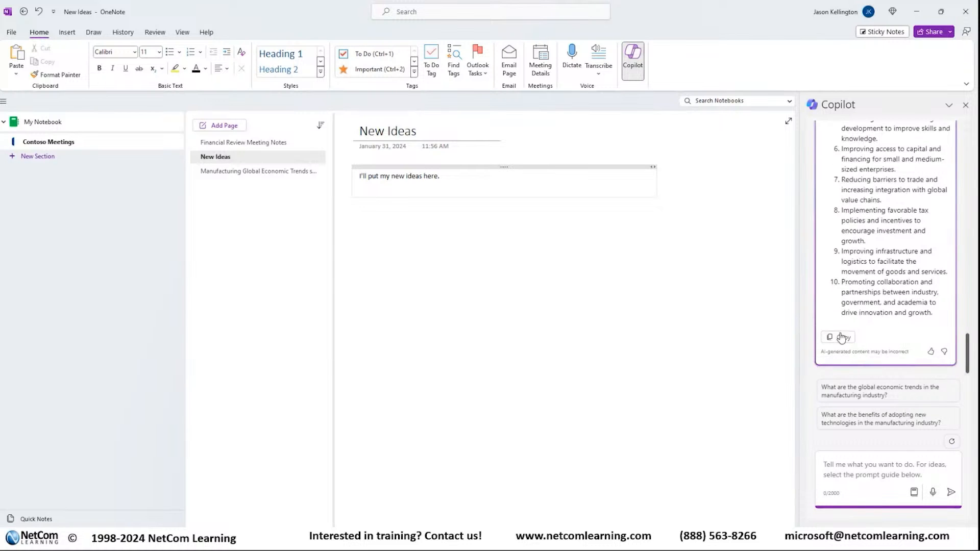
# Step: Copy Copilot's list of ideas and paste it over the placeholder sentence on the New Ideas page
pyautogui.click(838, 338)
pyautogui.click(423, 176)
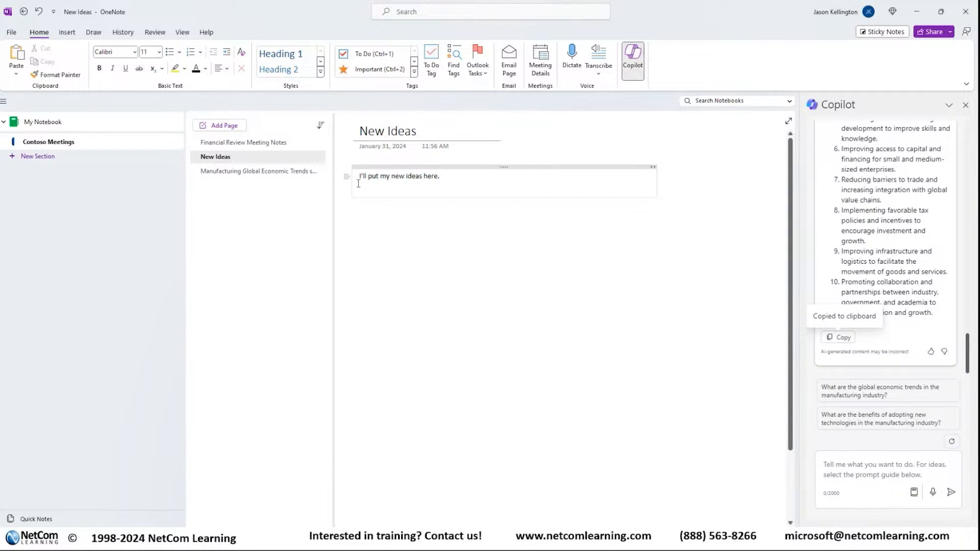
pyautogui.moveTo(455, 176); pyautogui.dragTo(360, 177)
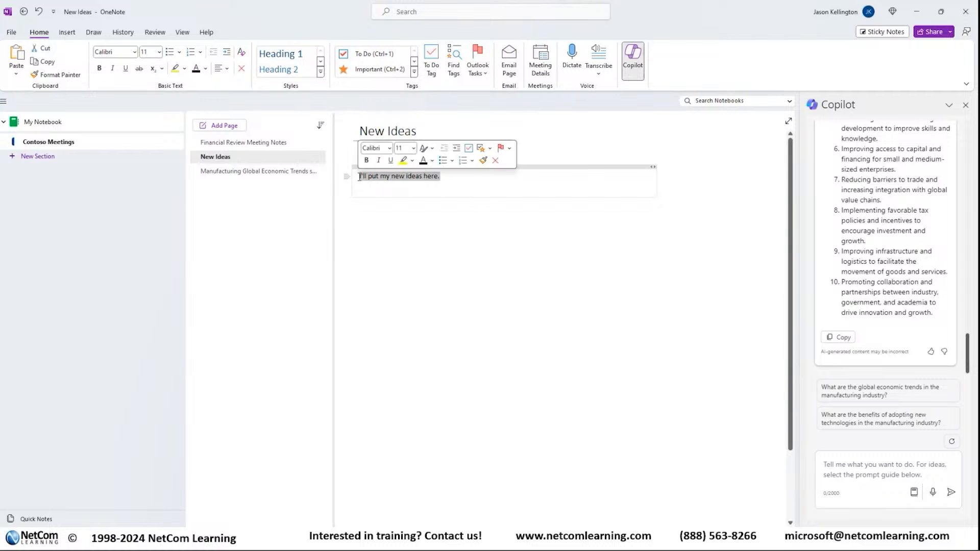
pyautogui.hotkey('ctrl', 'v')
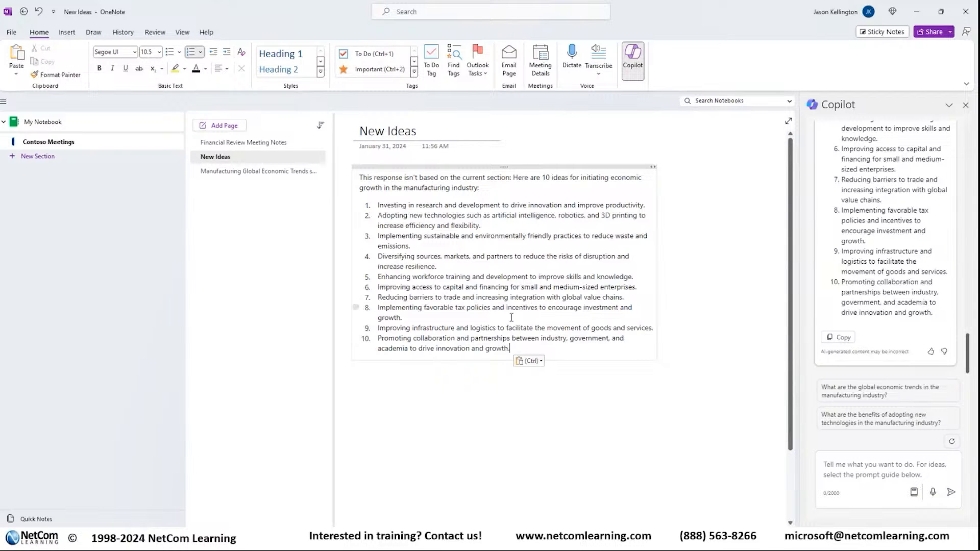
pyautogui.click(477, 316)
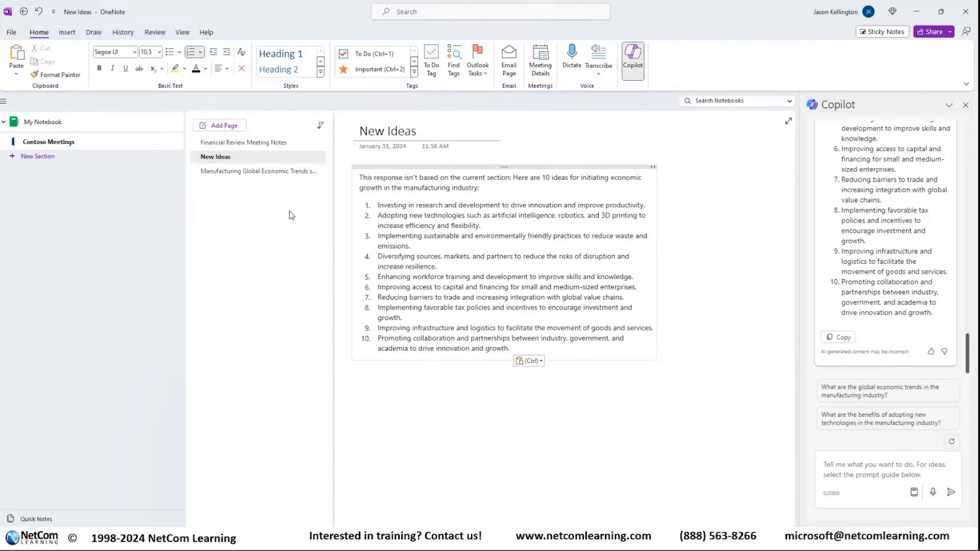
# Step: Open the Financial Review Meeting Notes page and skim through its contents
pyautogui.click(261, 144)
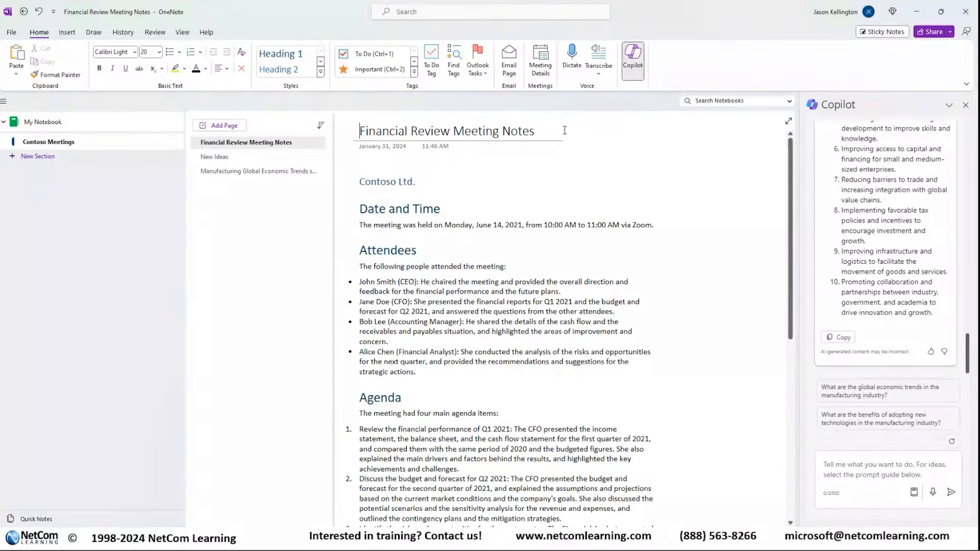
pyautogui.scroll(-12, 526, 193)
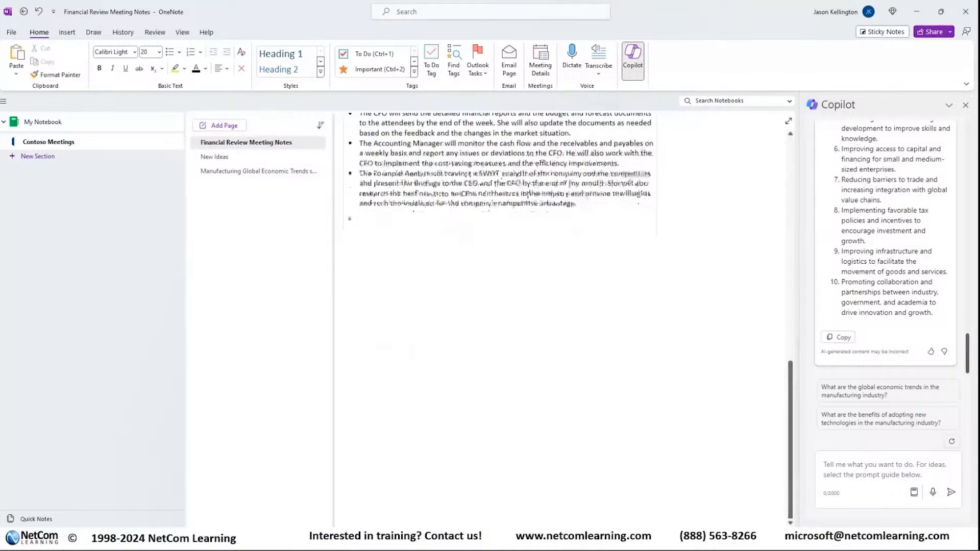
pyautogui.scroll(10, 528, 196)
pyautogui.scroll(-5, 528, 196)
pyautogui.scroll(2, 528, 196)
pyautogui.scroll(3, 528, 197)
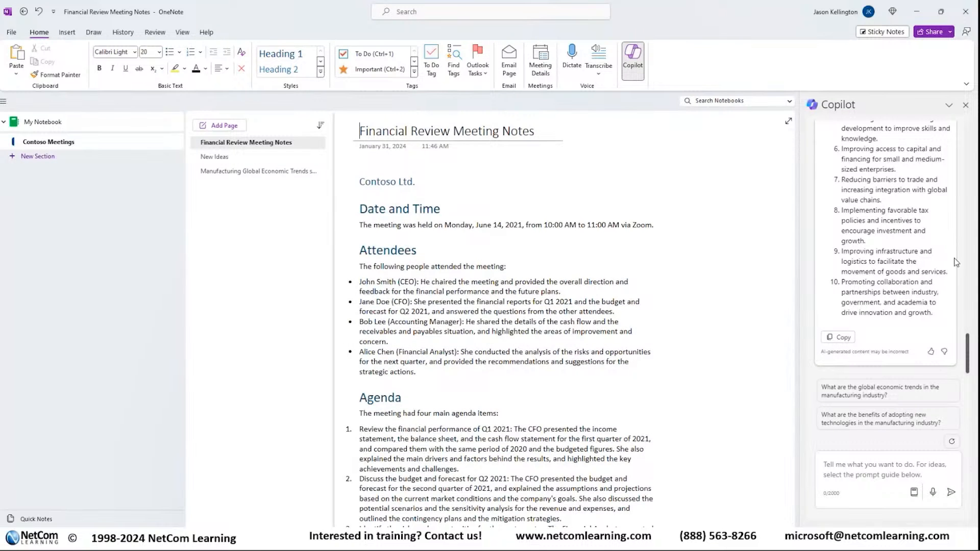
# Step: Use Copilot's Summarize suggestion to request "Summarize this page in 3 sentences."
pyautogui.scroll(10, 895, 274)
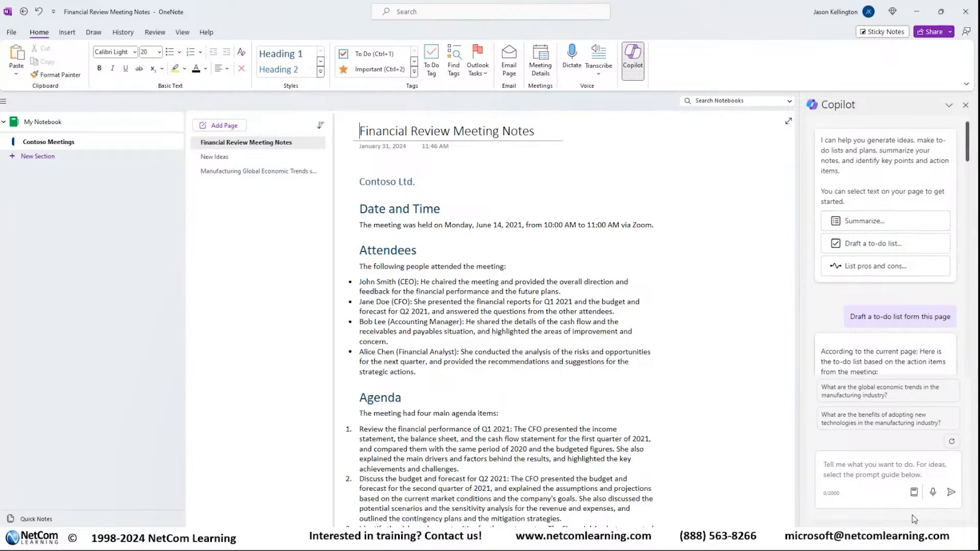
pyautogui.click(854, 223)
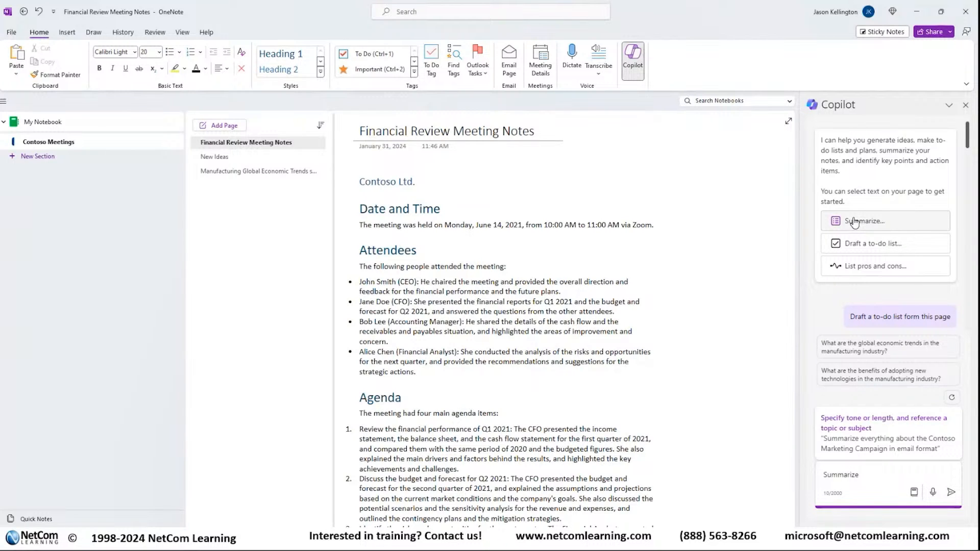
pyautogui.write('this page in')
pyautogui.write('sentences.')
pyautogui.press('Return')
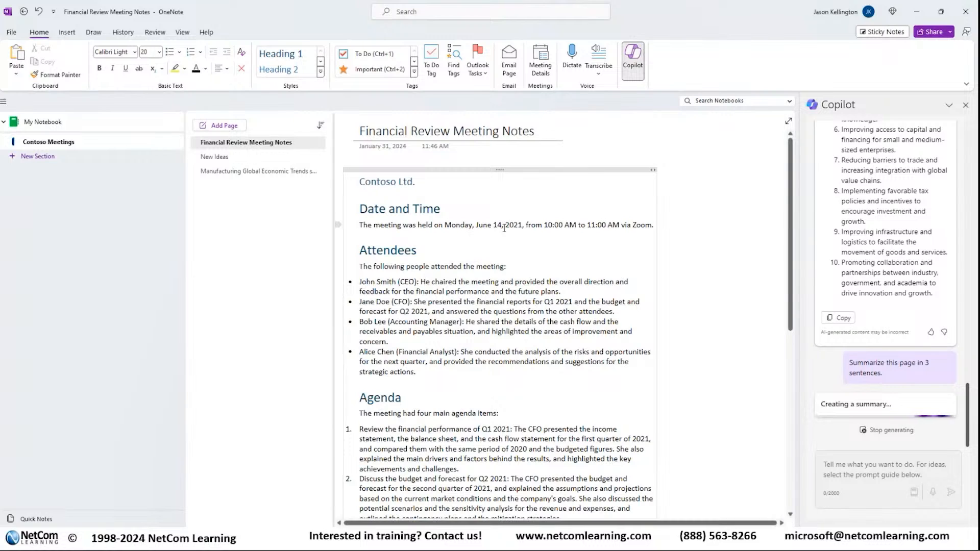
# Step: Add a "Summary" line below Contoso Ltd. in the meeting notes and style it as Heading 1
pyautogui.click(431, 182)
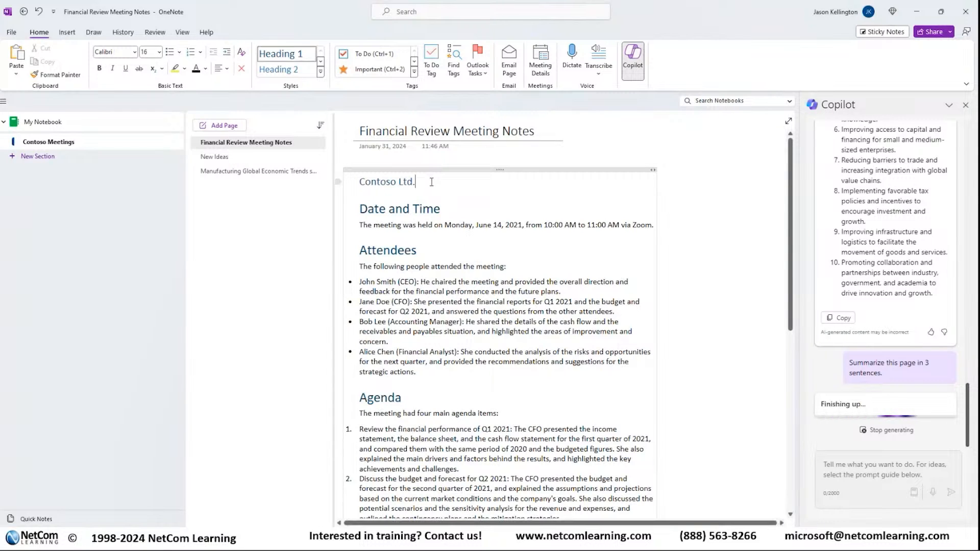
pyautogui.press('Return')
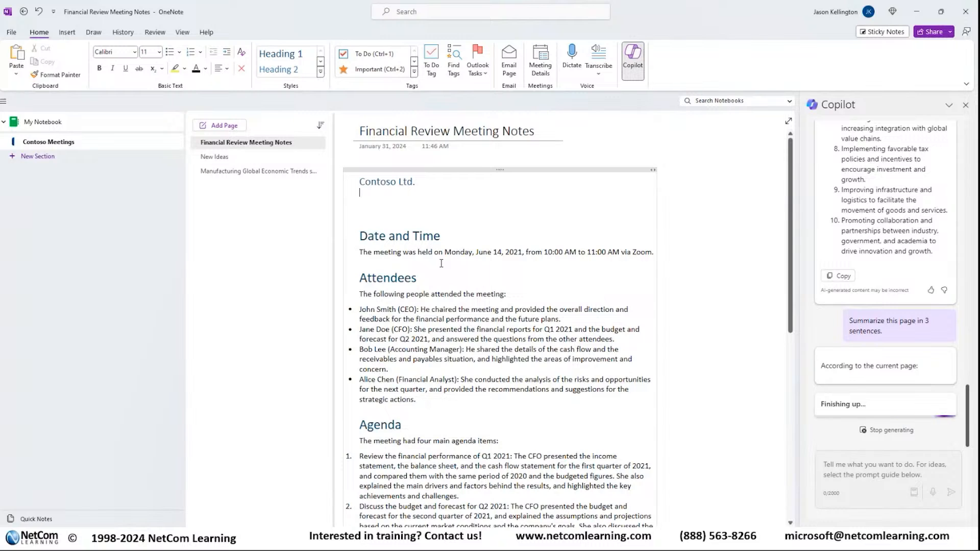
pyautogui.write('Summary')
pyautogui.press('Return')
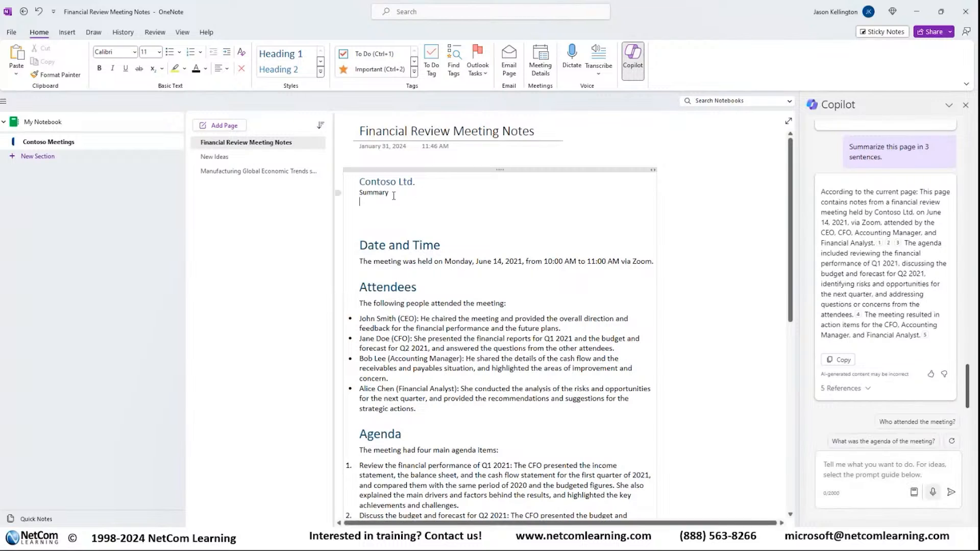
pyautogui.click(301, 57)
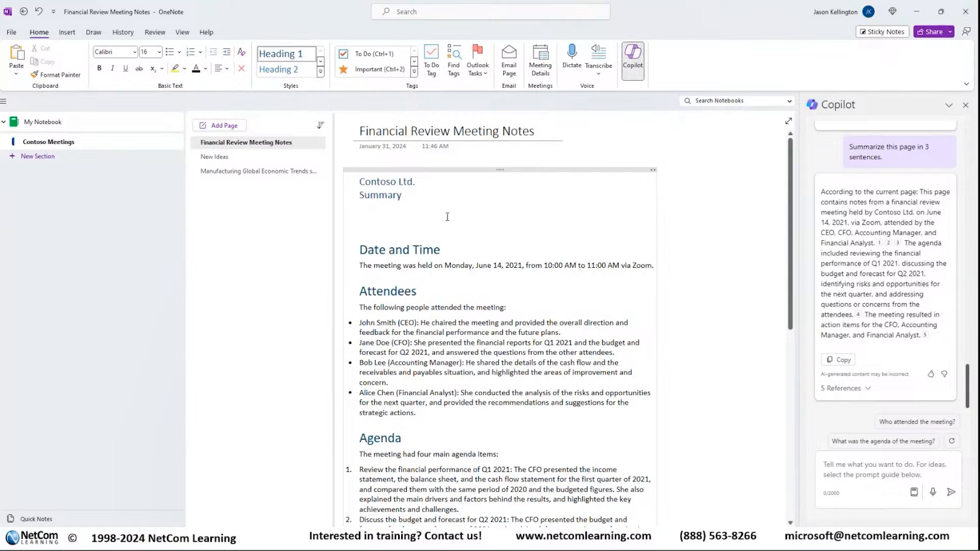
# Step: Copy Copilot's page summary and paste it under the Summary heading
pyautogui.click(365, 204)
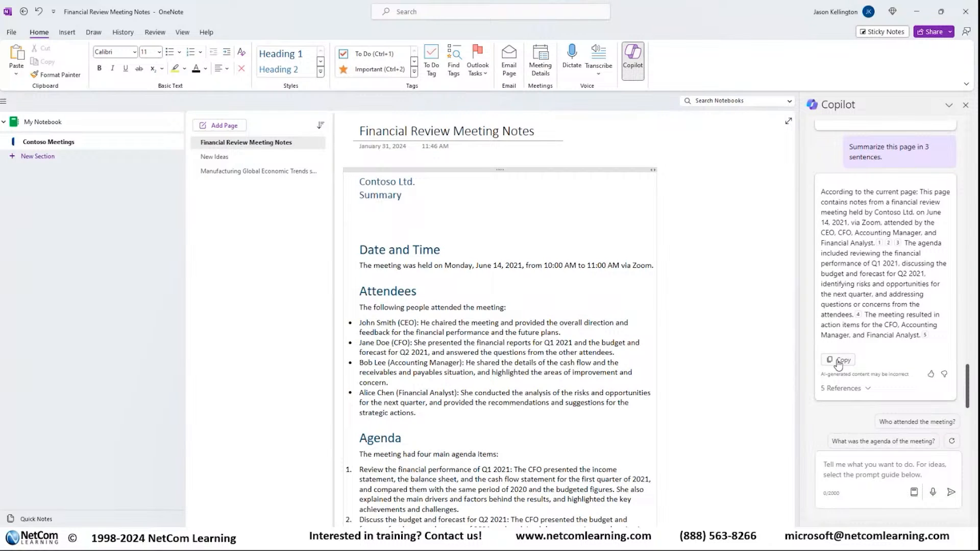
pyautogui.click(837, 360)
pyautogui.click(371, 208)
pyautogui.hotkey('ctrl', 'v')
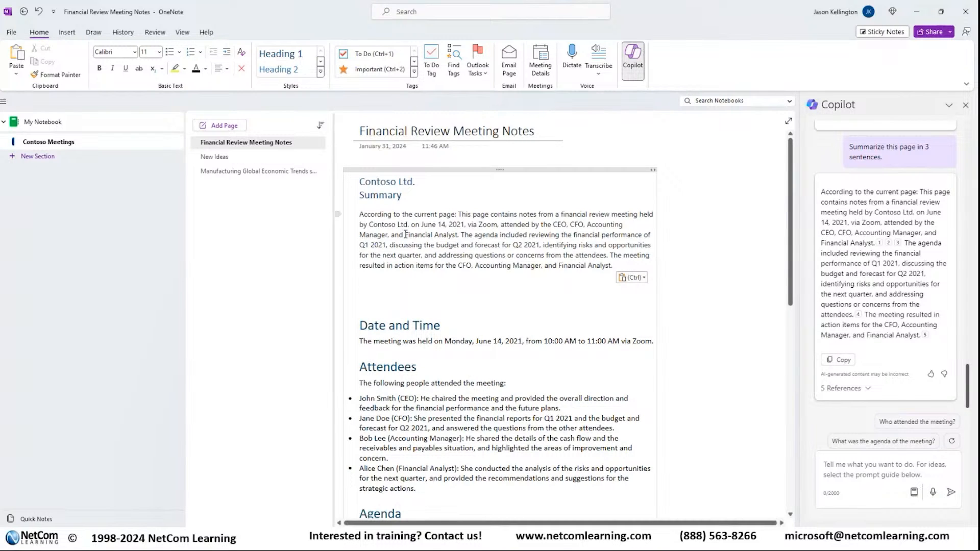
pyautogui.click(398, 280)
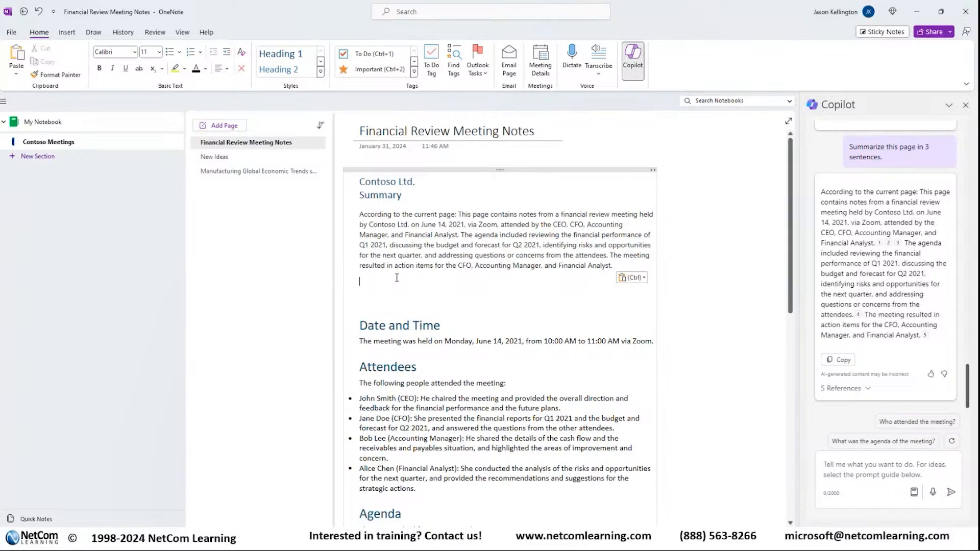
# Step: Remove the blank lines between the pasted summary and the Date and Time heading
pyautogui.press('Delete')
pyautogui.press('Delete')
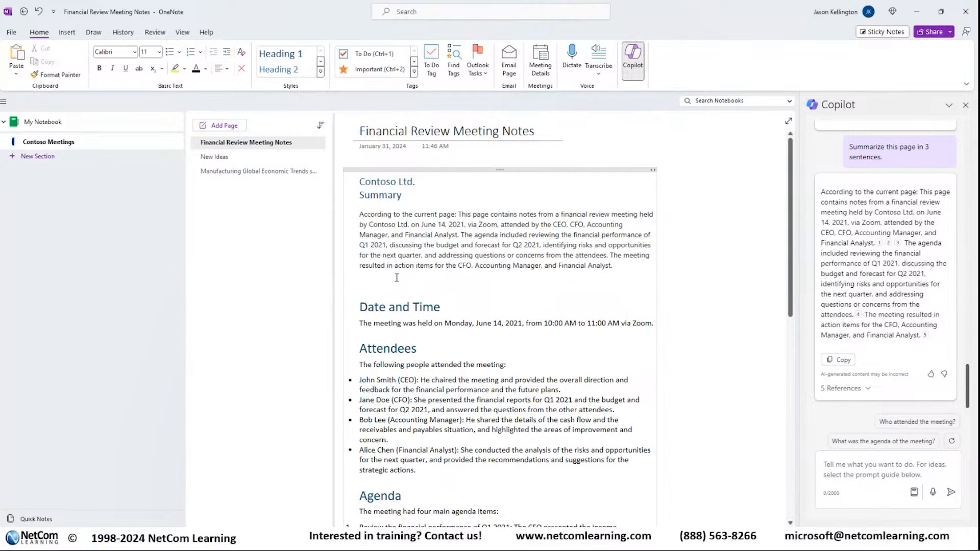
pyautogui.press('Delete')
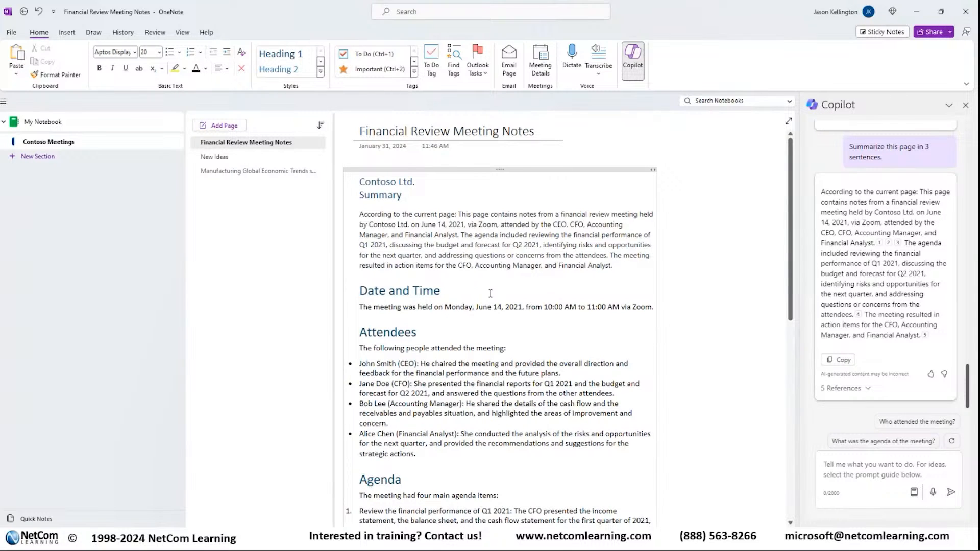
pyautogui.click(531, 203)
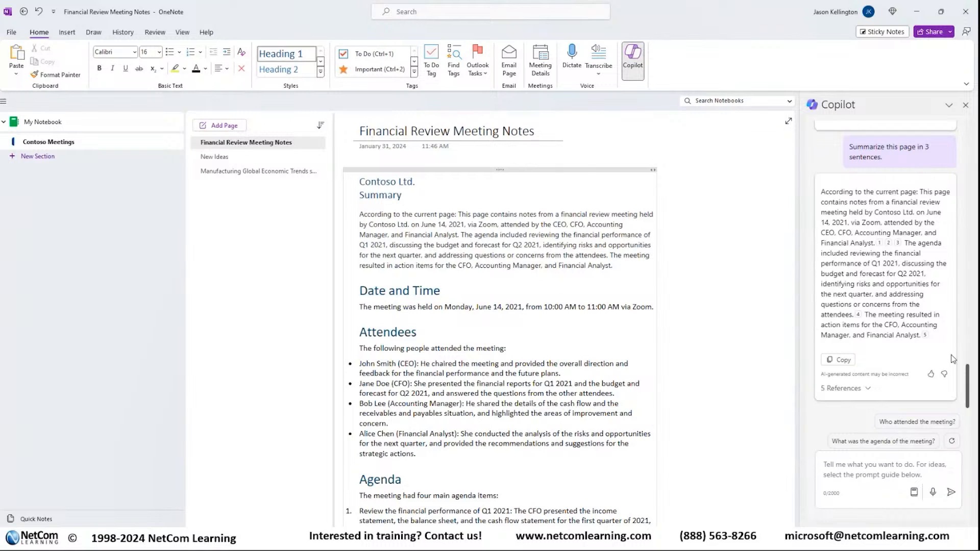
# Step: Use Copilot's to-do list suggestion to request "Draft a to-do list" for the meeting notes
pyautogui.scroll(10, 952, 359)
pyautogui.scroll(10, 952, 358)
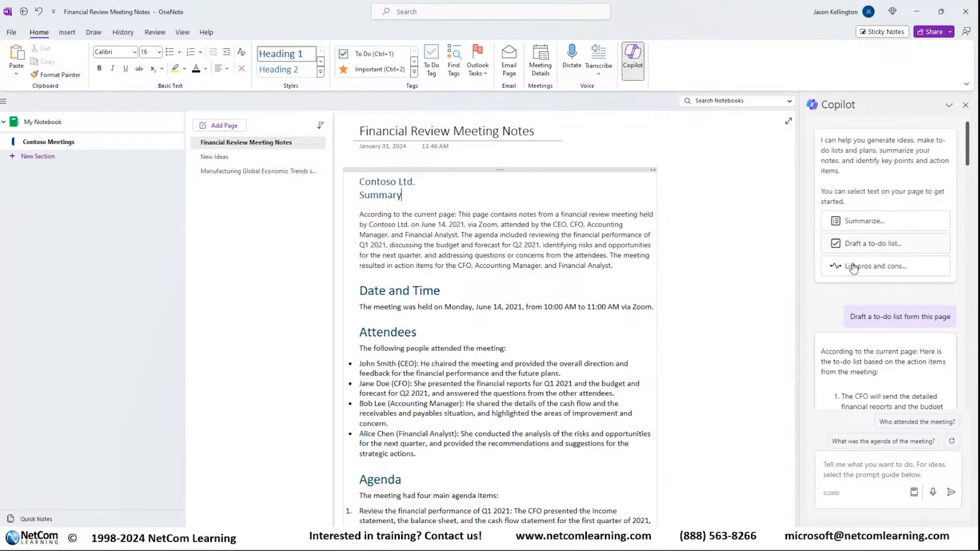
pyautogui.click(875, 243)
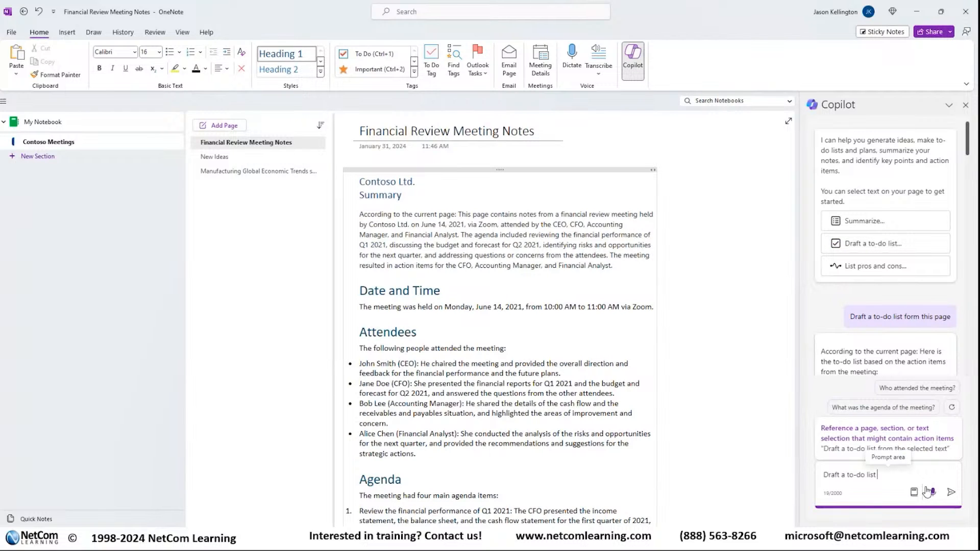
pyautogui.press('Return')
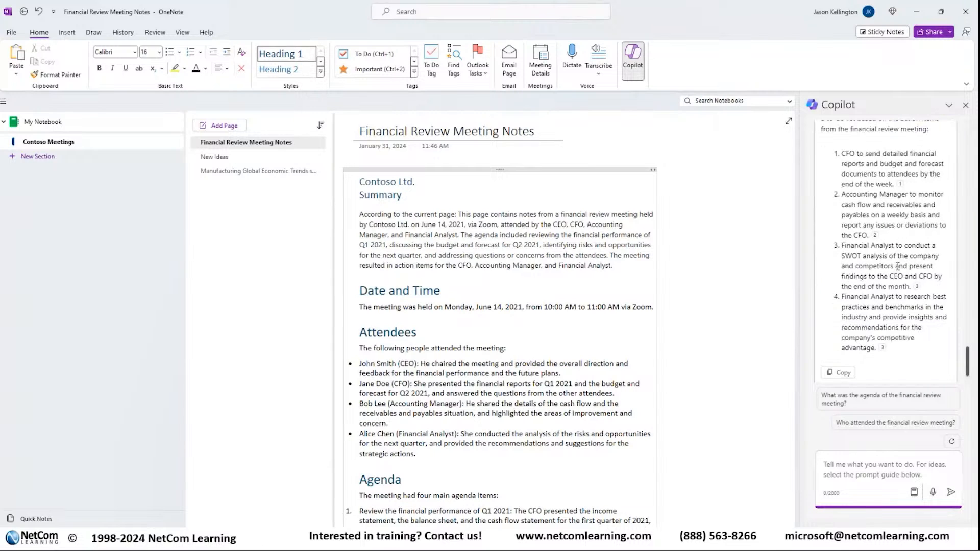
# Step: Trace the citations of all four to-do items back to the page's Action Items and review Copilot's response
pyautogui.moveTo(918, 288)
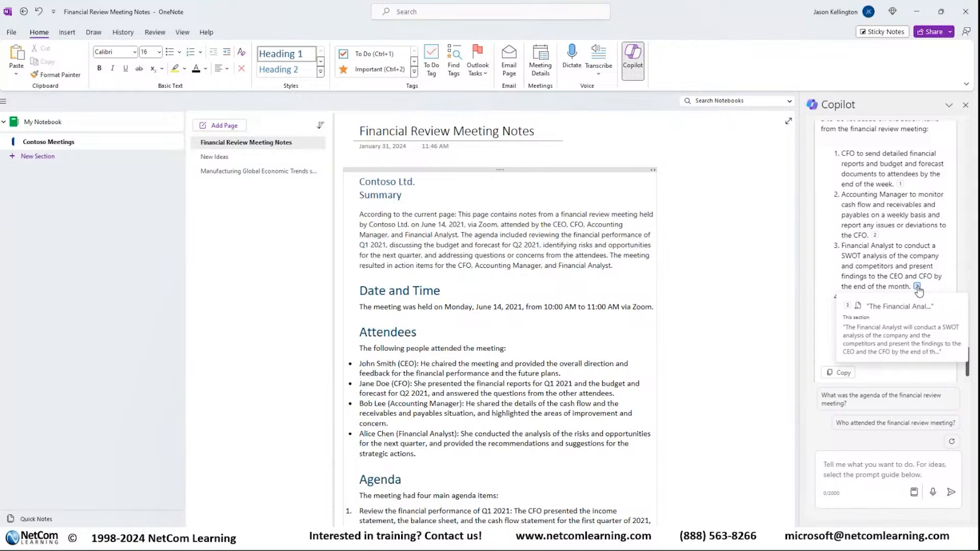
pyautogui.click(917, 287)
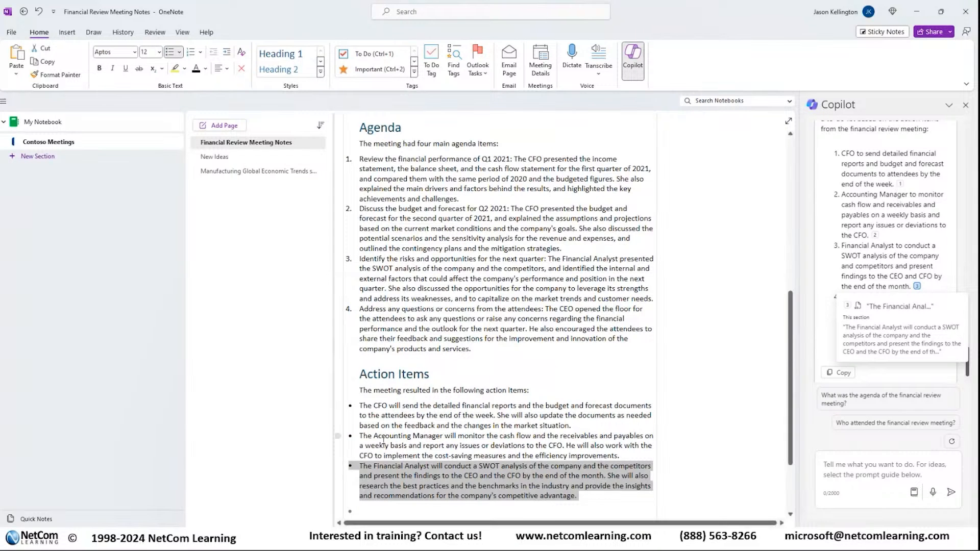
pyautogui.scroll(-6, 410, 418)
pyautogui.scroll(5, 434, 382)
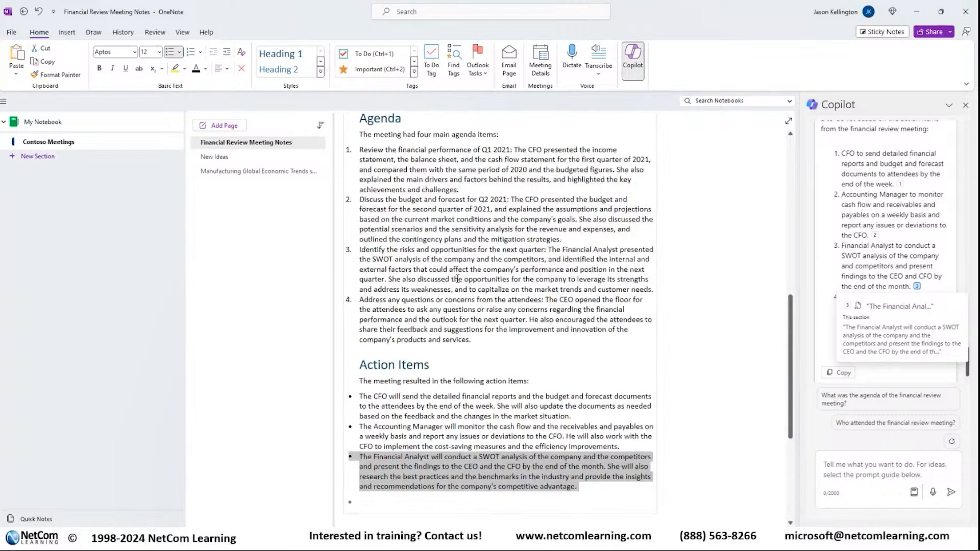
pyautogui.scroll(-1, 455, 353)
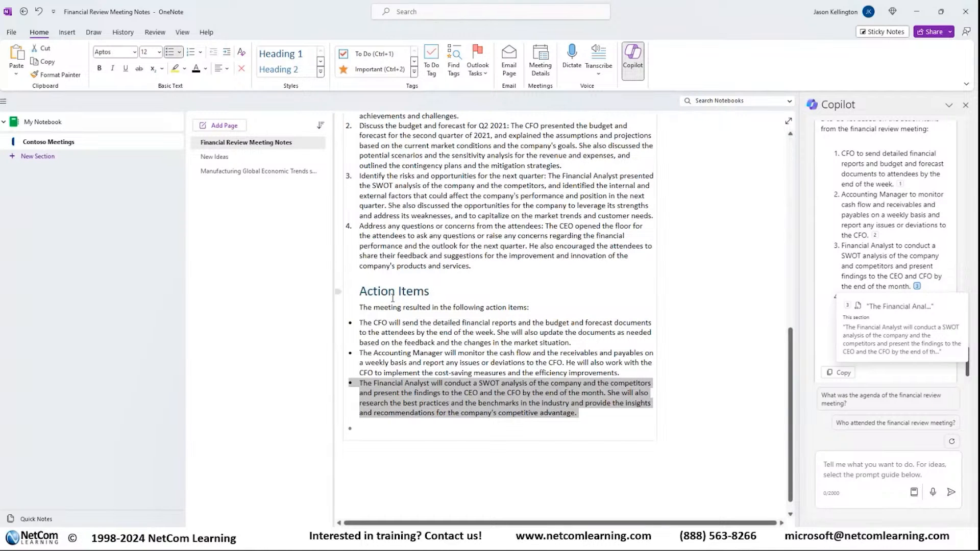
pyautogui.click(874, 236)
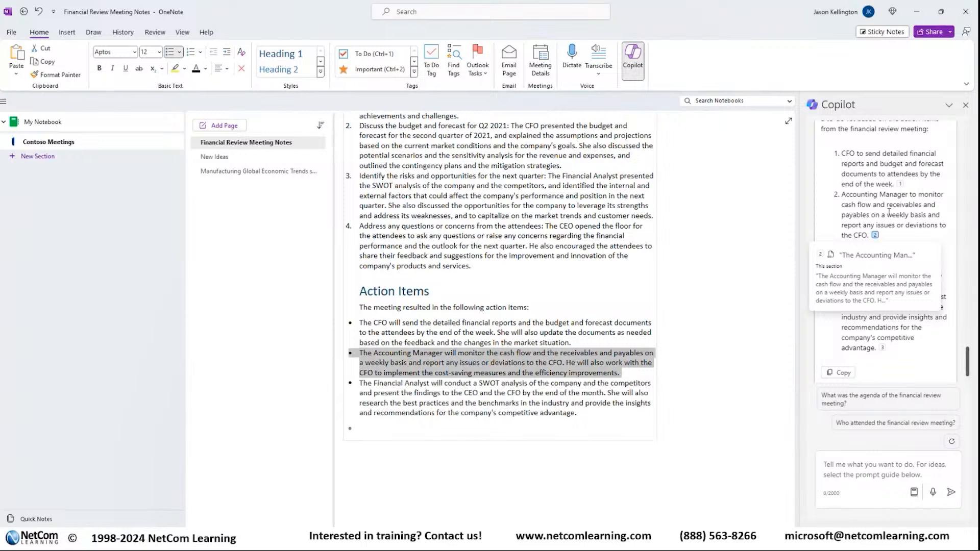
pyautogui.click(901, 184)
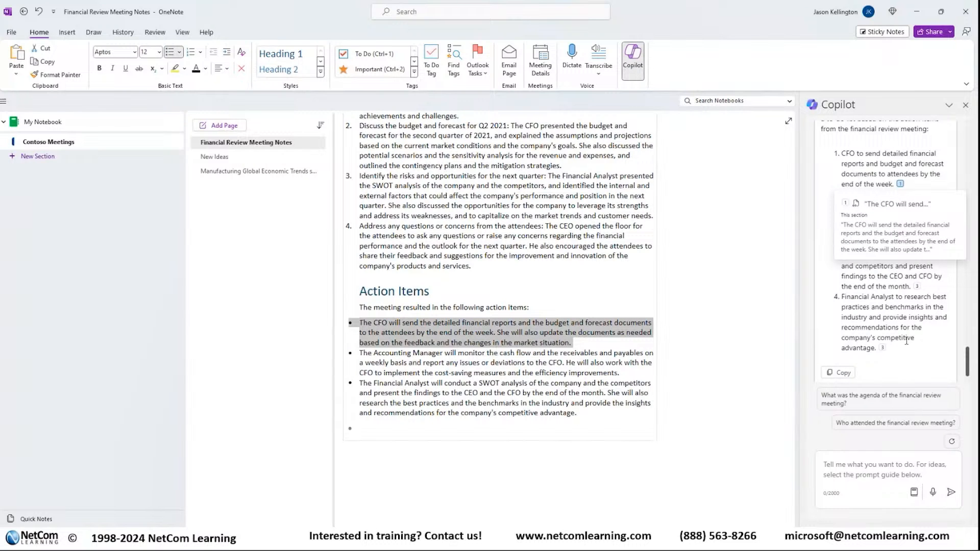
pyautogui.click(882, 348)
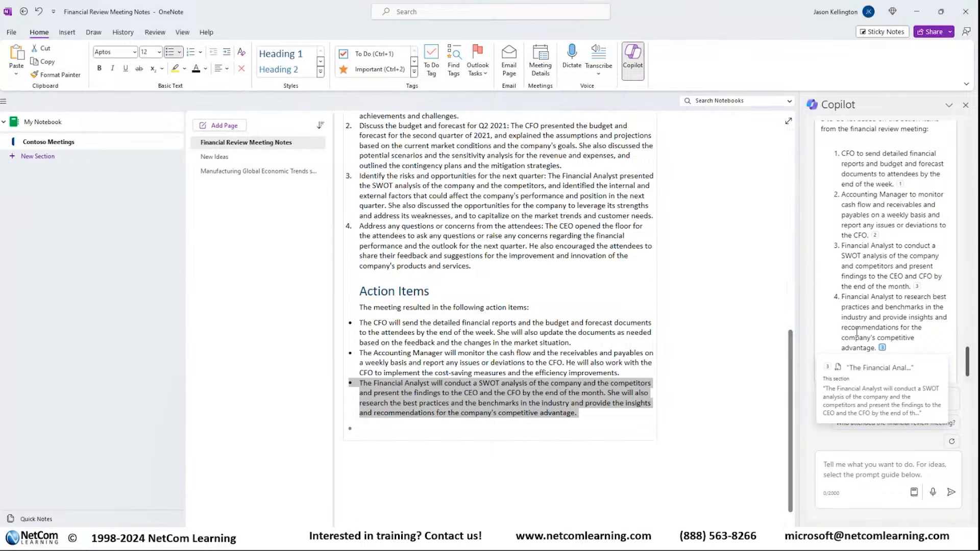
pyautogui.scroll(1, 907, 294)
pyautogui.scroll(-2, 906, 293)
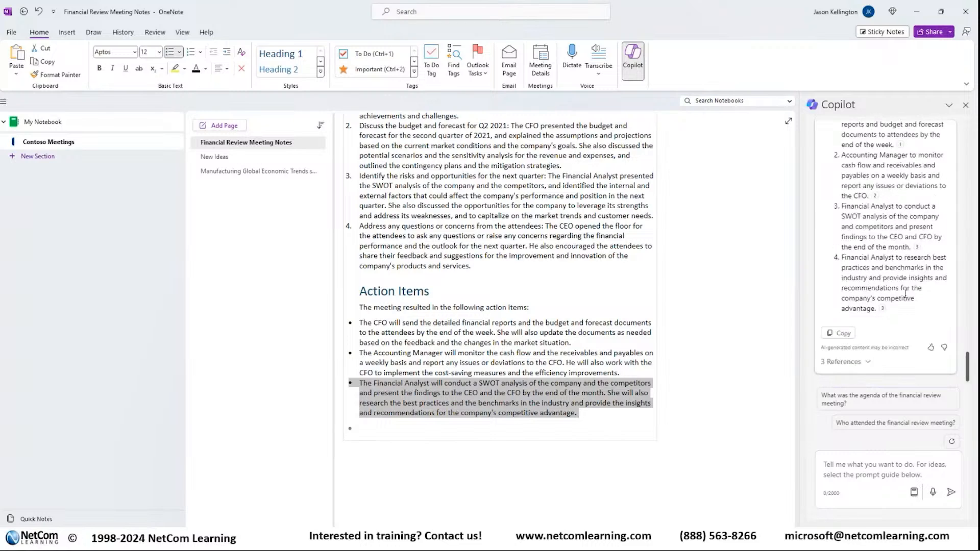
pyautogui.scroll(5, 903, 295)
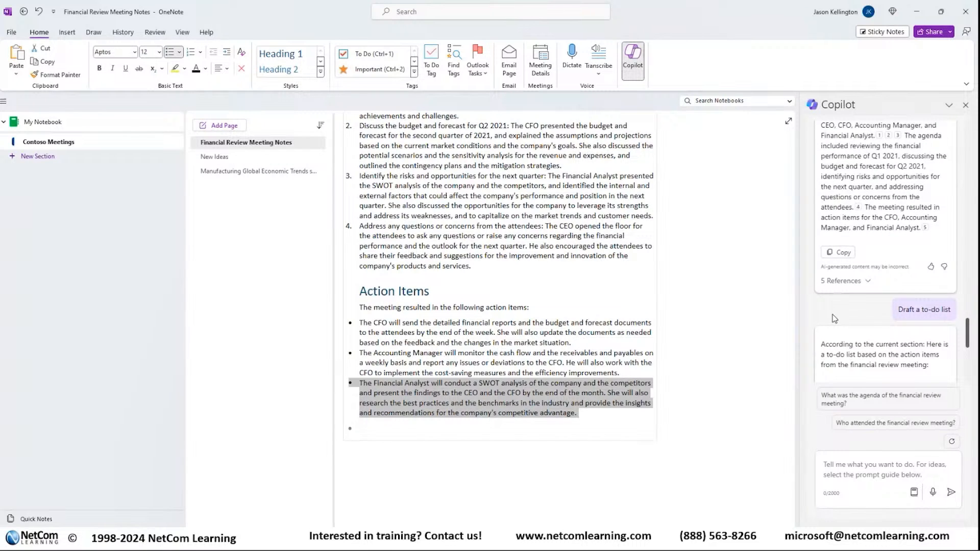
pyautogui.scroll(5, 834, 319)
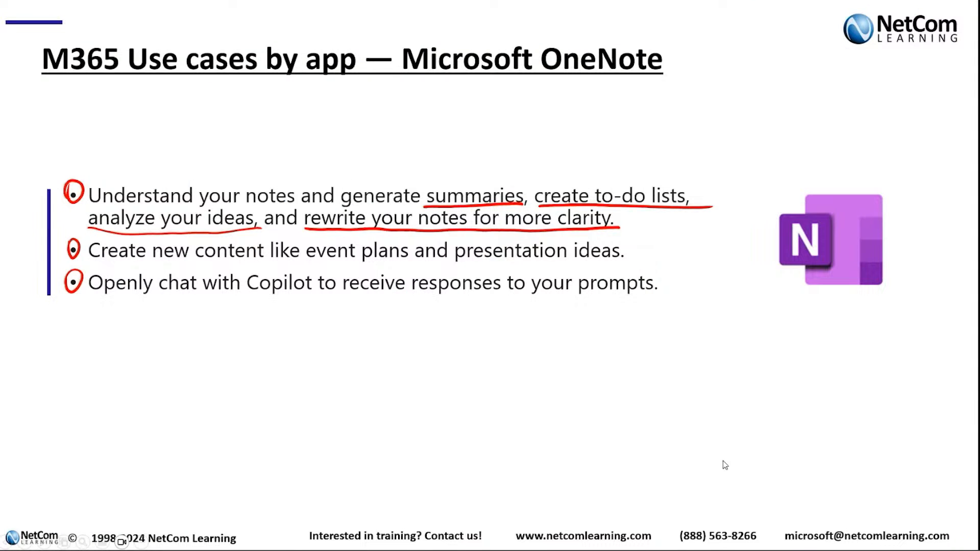
pyautogui.press('Right')
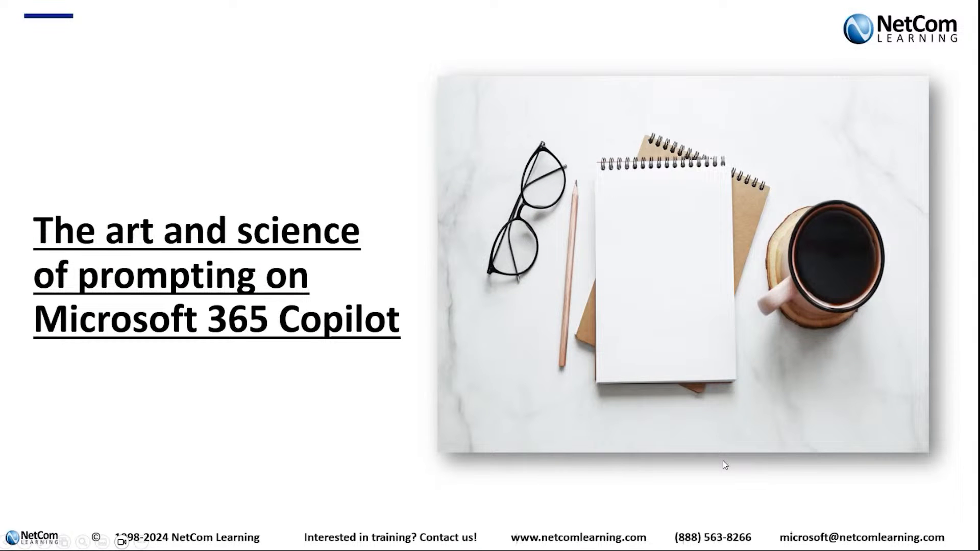